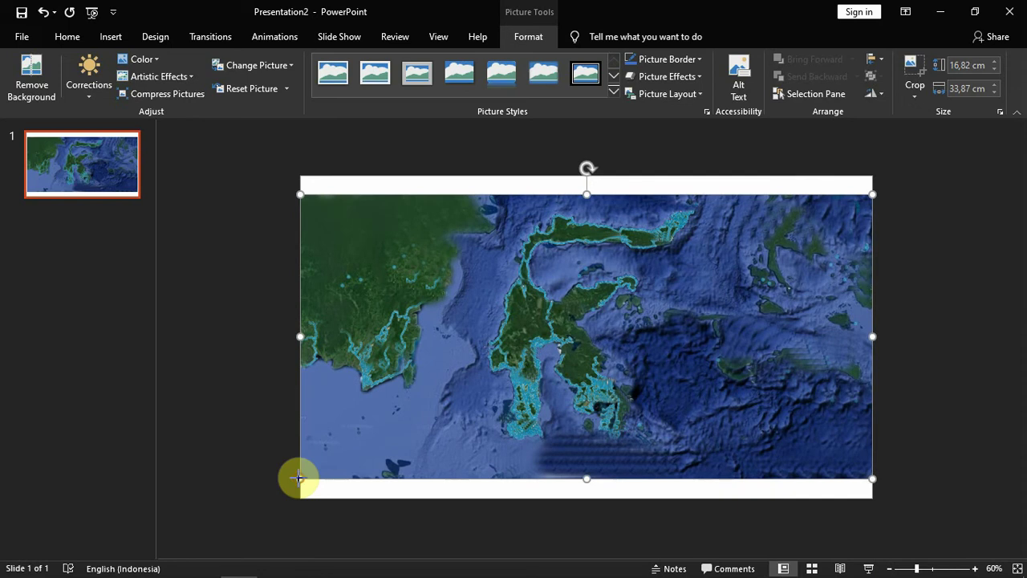
# Enlarge the map picture to about 20.05 by 40.37 cm to cover the slide, and crop its left overhang to the slide edge.
pyautogui.moveTo(299, 478); pyautogui.dragTo(249, 507)
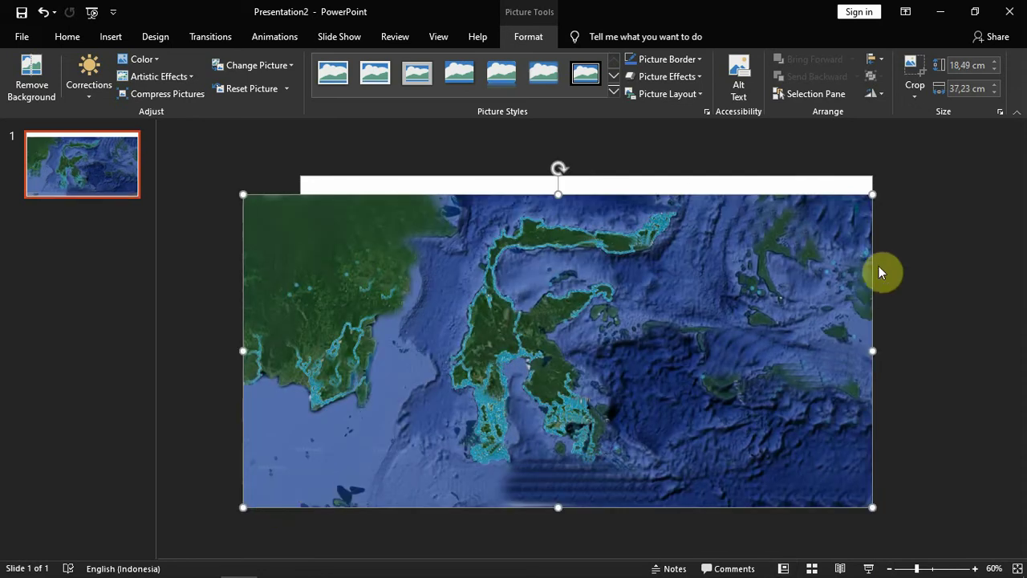
pyautogui.moveTo(254, 195); pyautogui.dragTo(222, 170)
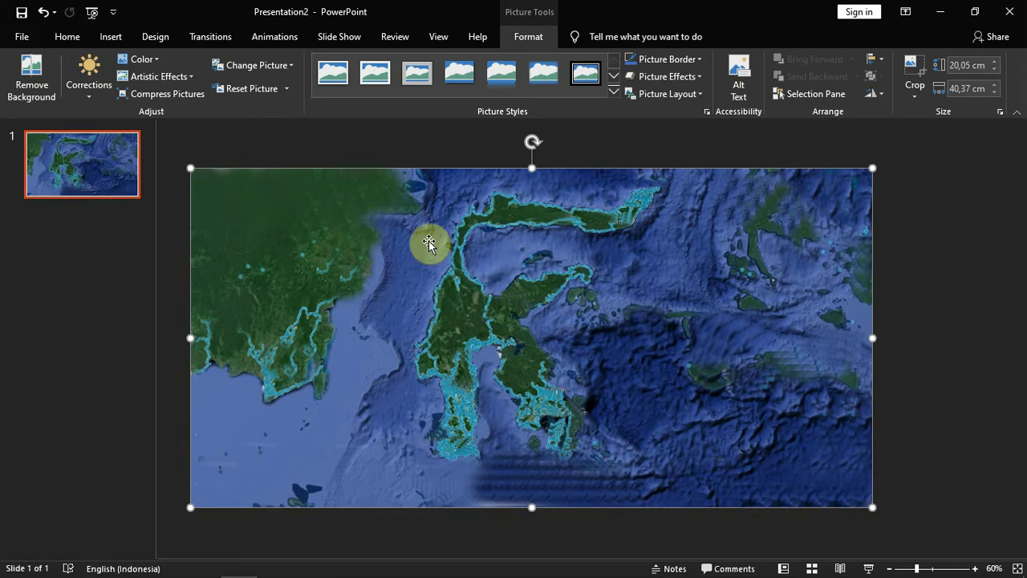
pyautogui.click(915, 94)
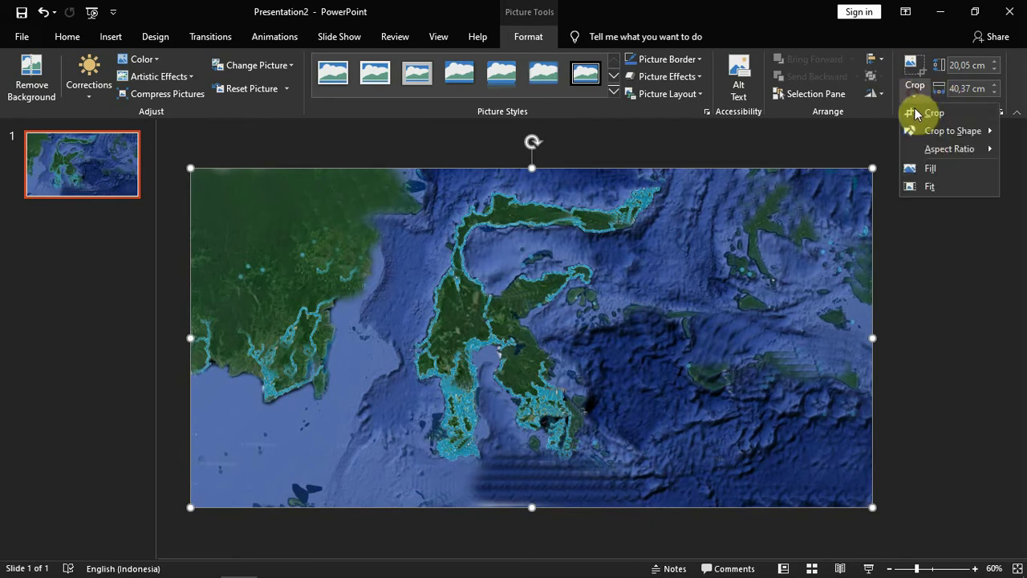
pyautogui.click(921, 112)
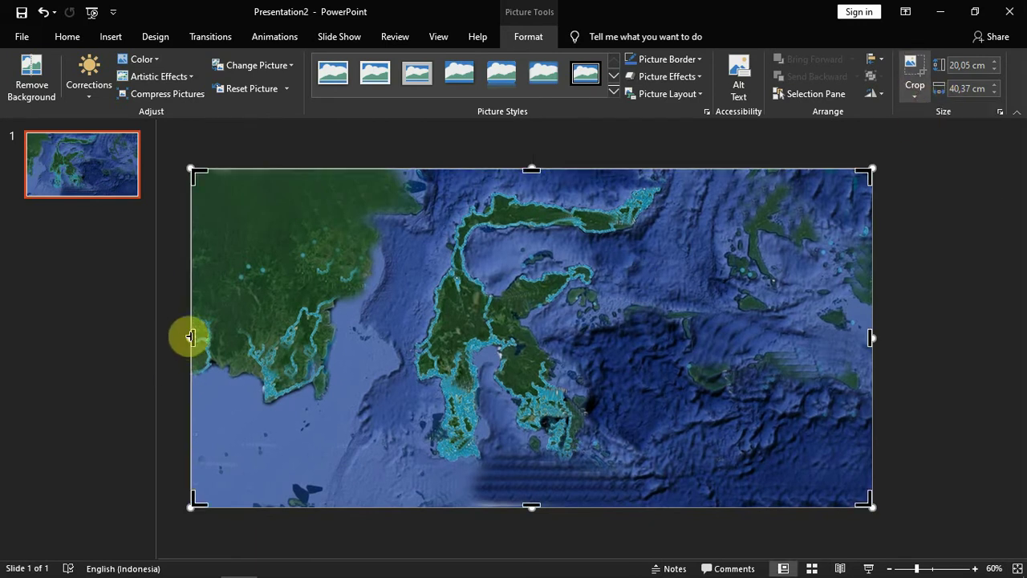
pyautogui.moveTo(190, 337)
pyautogui.mouseDown()
pyautogui.moveTo(378, 360)
pyautogui.moveTo(300, 362)
pyautogui.moveTo(297, 353)
pyautogui.mouseUp()
pyautogui.click(252, 159)
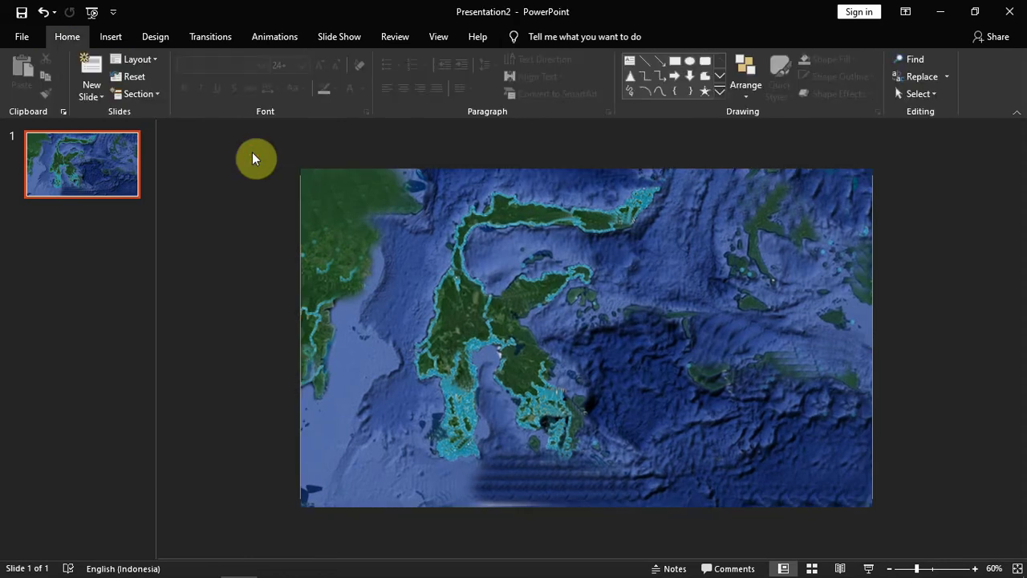
# Enlarge the cropped map picture slightly to about 20.29 by 34.26 cm.
pyautogui.click(416, 294)
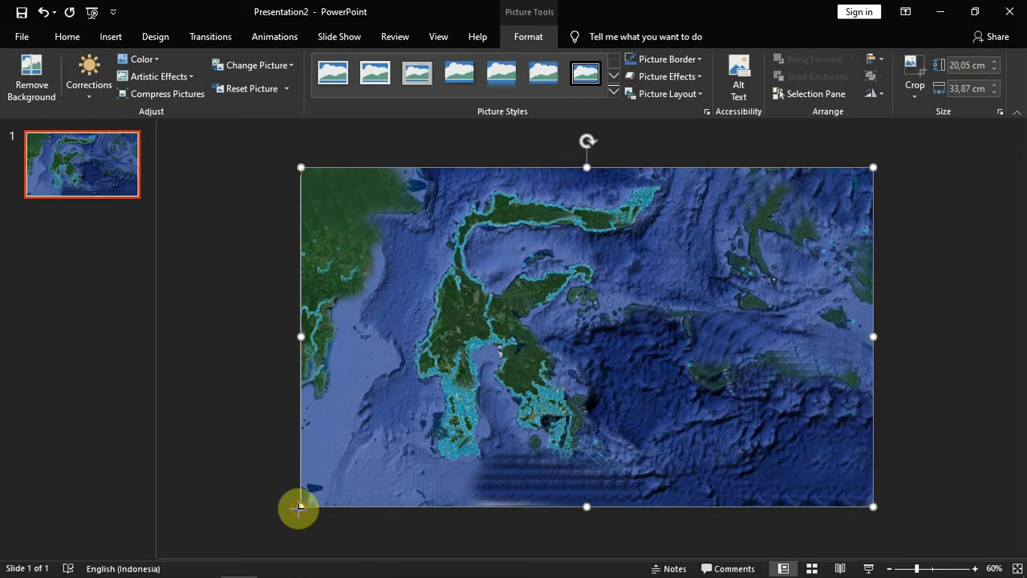
pyautogui.moveTo(300, 505); pyautogui.dragTo(295, 509)
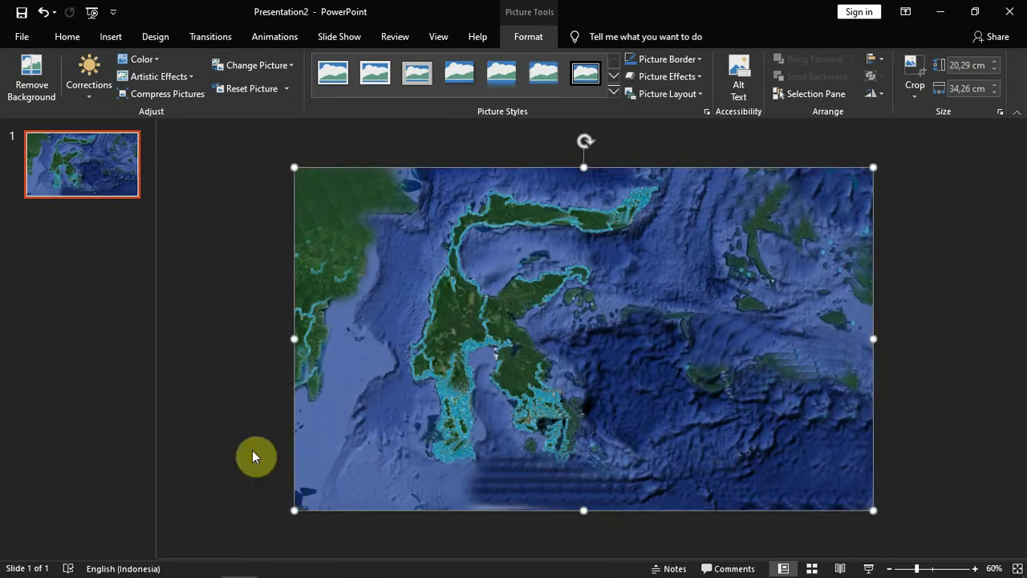
pyautogui.click(218, 414)
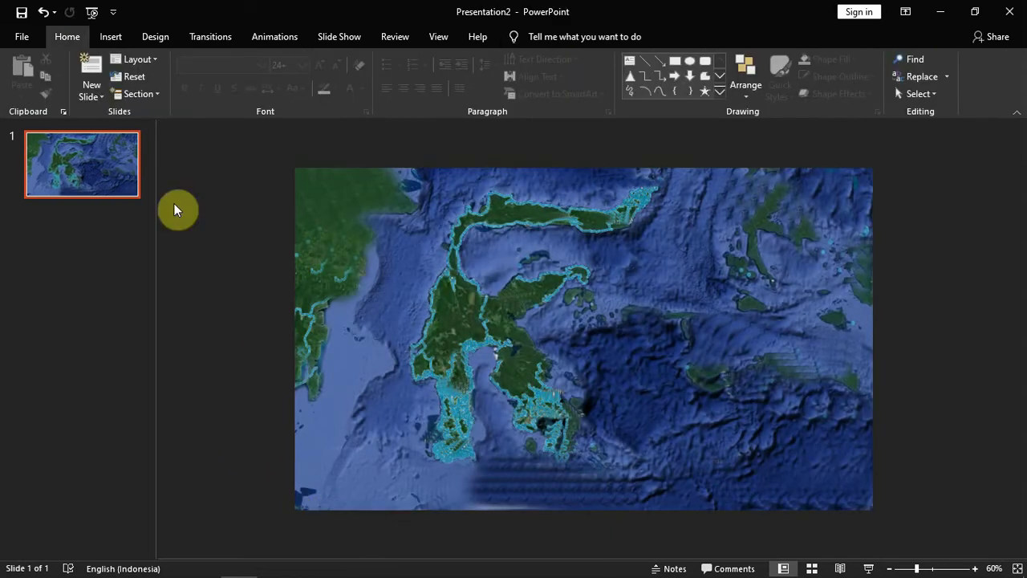
# Add a text box reading "Sulawesi" over the sea on the right half of the map.
pyautogui.click(114, 37)
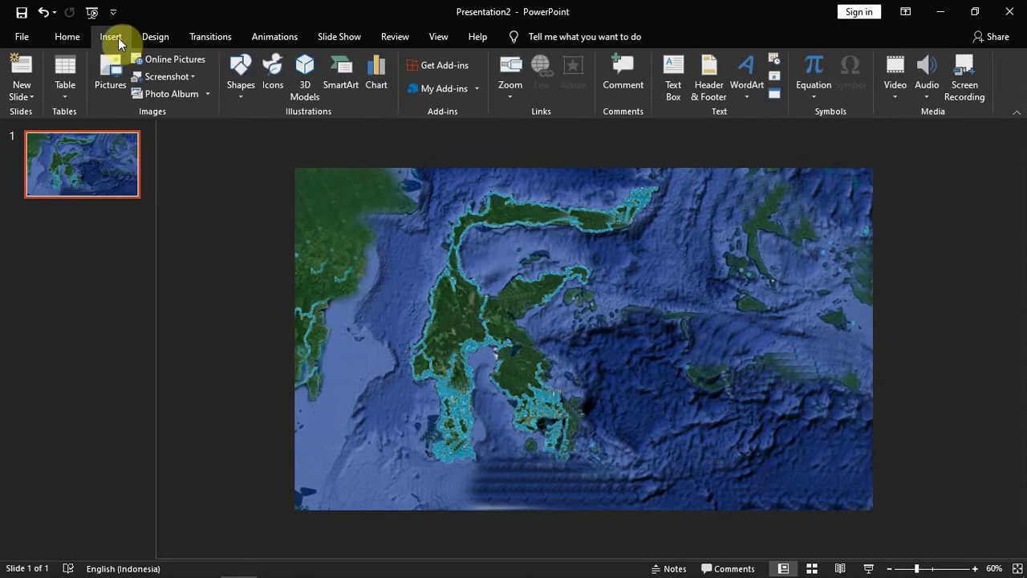
pyautogui.click(665, 81)
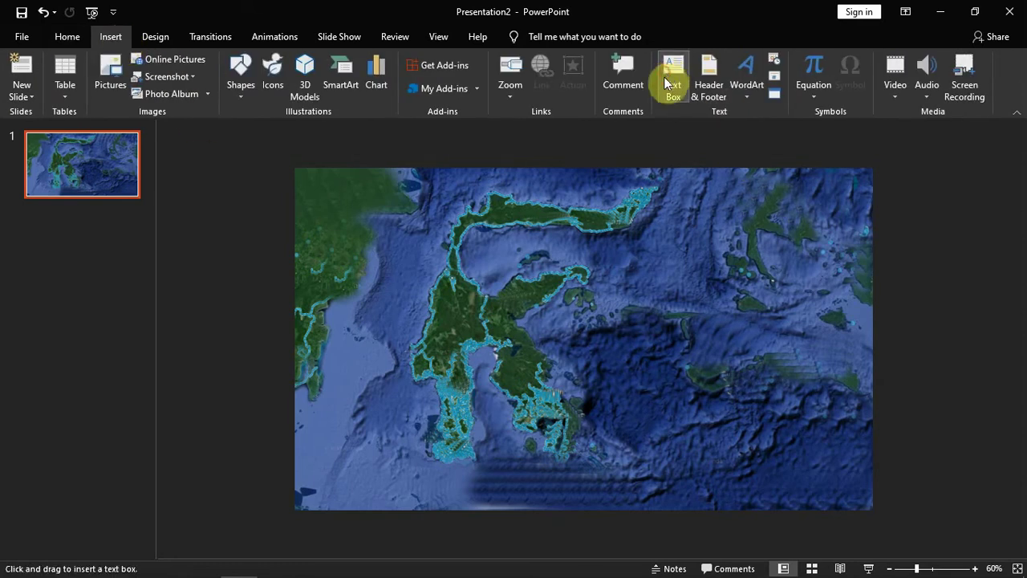
pyautogui.moveTo(533, 281); pyautogui.dragTo(839, 387)
pyautogui.write('Sulawesi')
# Format the "Sulawesi" text as bold, white and 160 pt, and widen its box so the word fits on one line.
pyautogui.hotkey('ctrl', 'a')
pyautogui.click(287, 66)
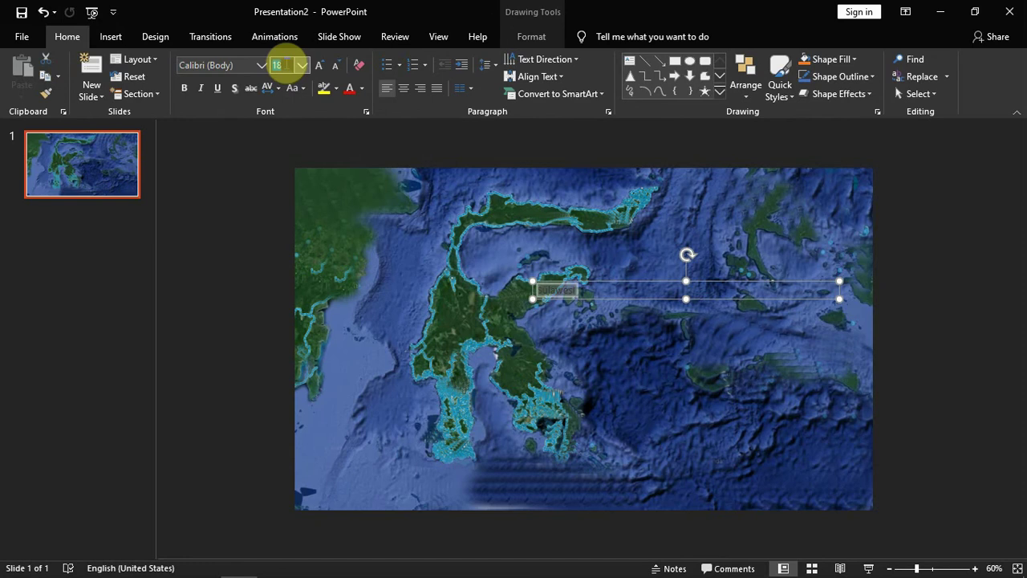
pyautogui.write('16')
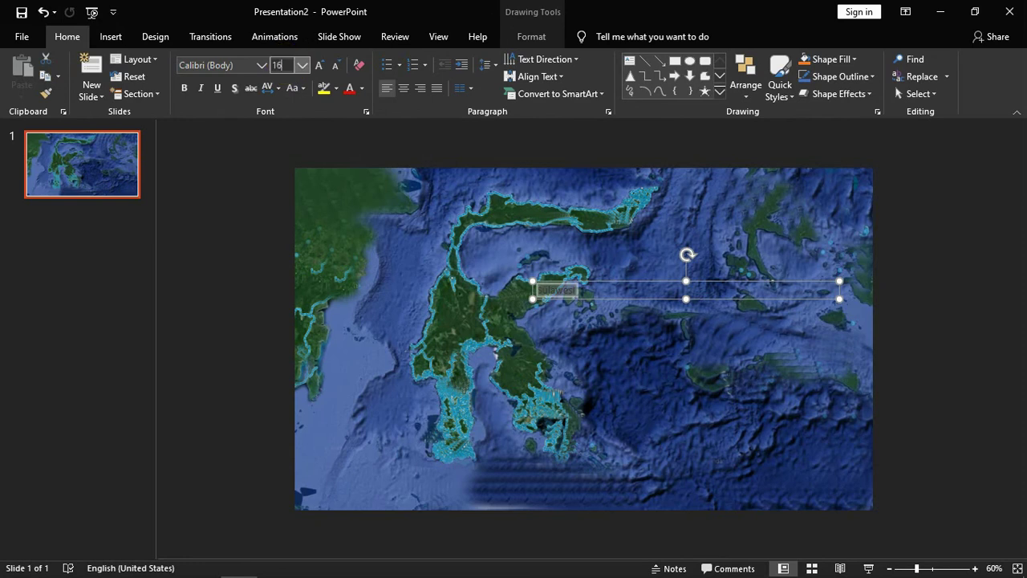
pyautogui.write('0')
pyautogui.press('Return')
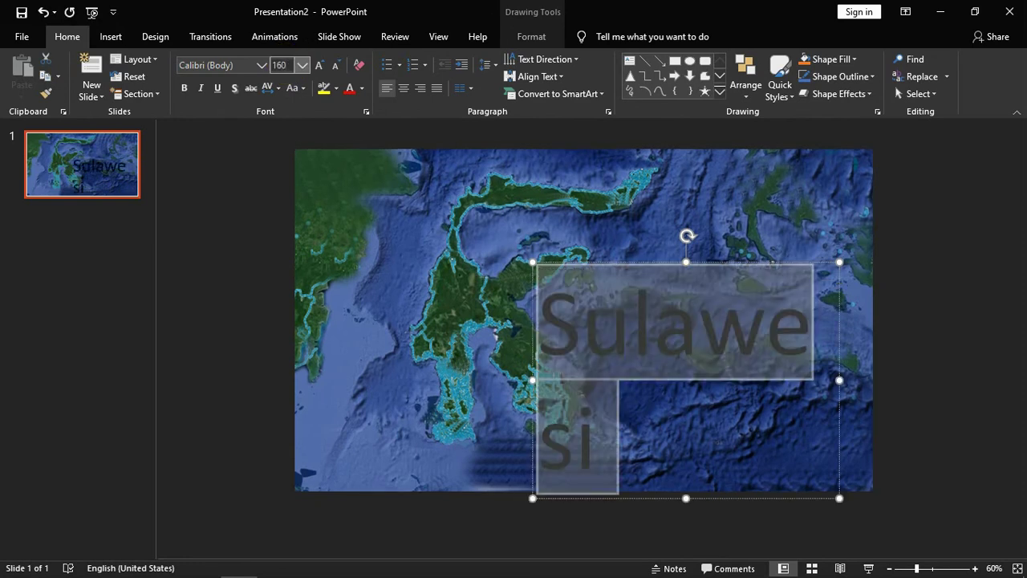
pyautogui.moveTo(840, 379); pyautogui.dragTo(897, 380)
pyautogui.click(361, 87)
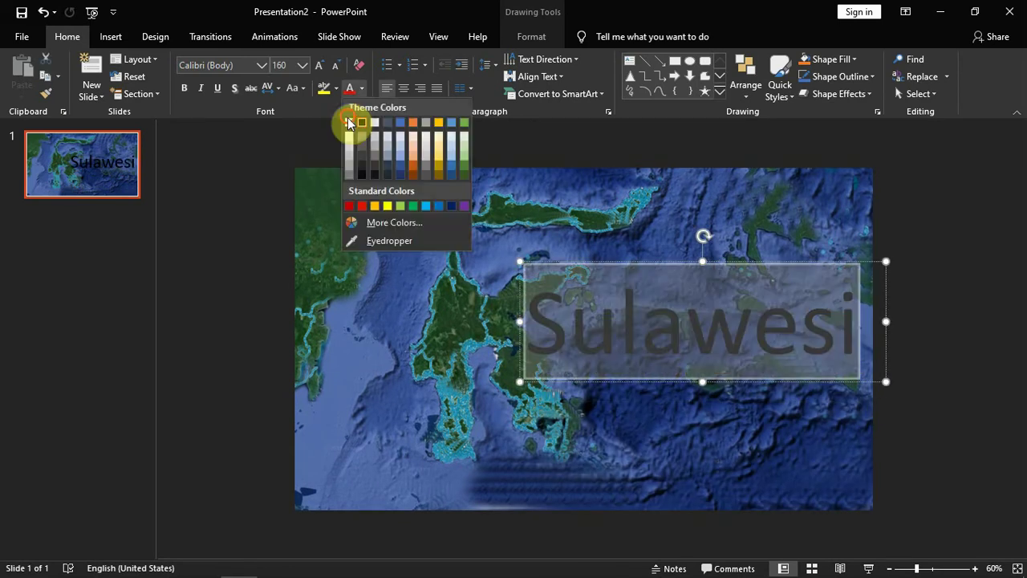
pyautogui.click(641, 317)
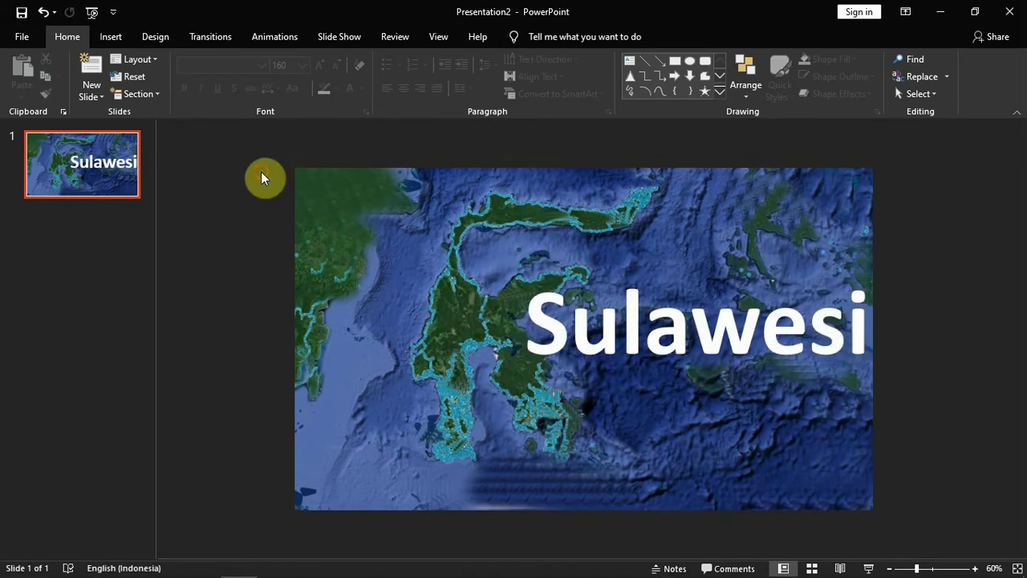
# Draw a teardrop shape about 2.26 cm in size, rotate it point down and place it just left of the "Sulawesi" text.
pyautogui.click(110, 37)
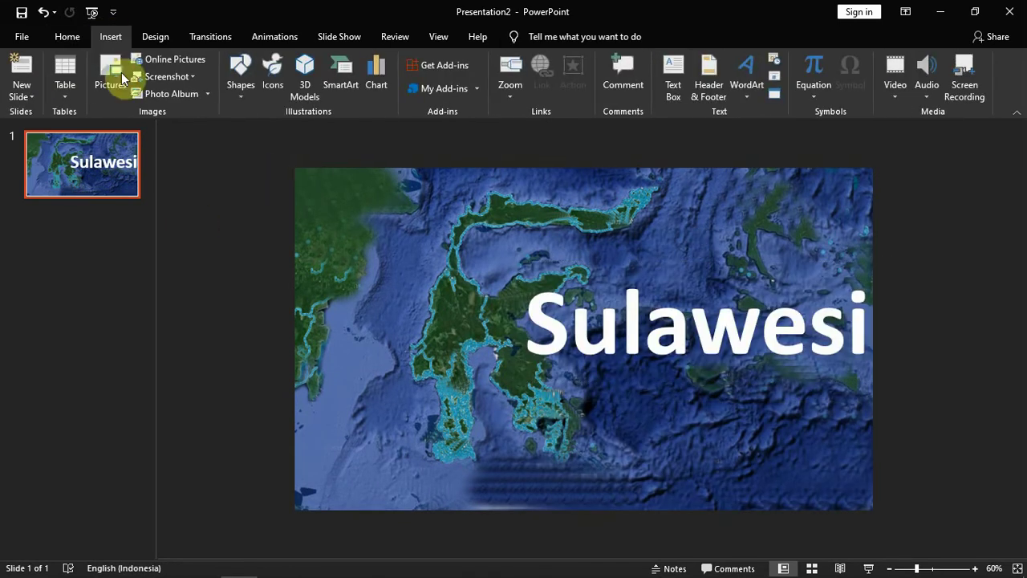
pyautogui.click(248, 95)
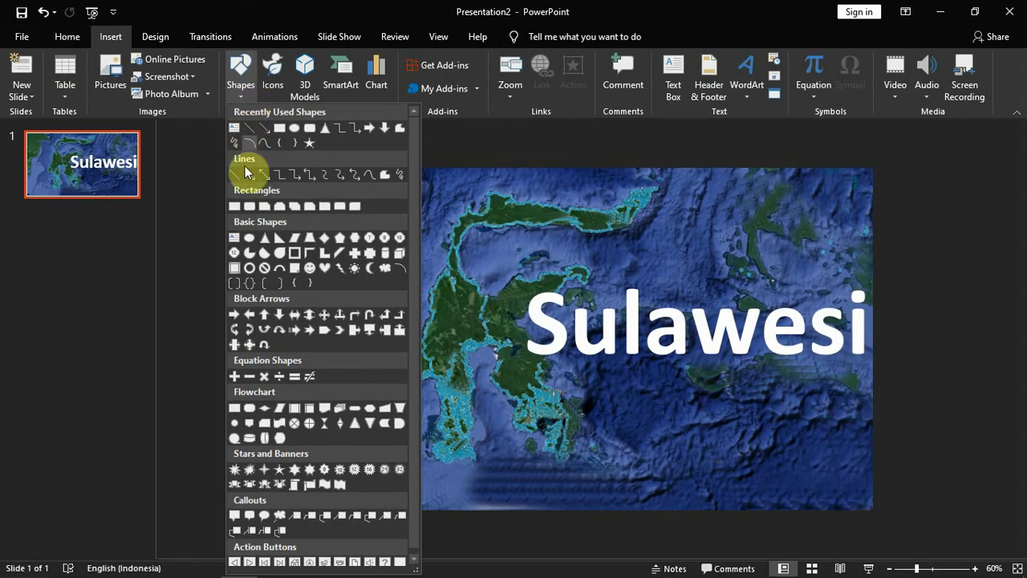
pyautogui.click(280, 257)
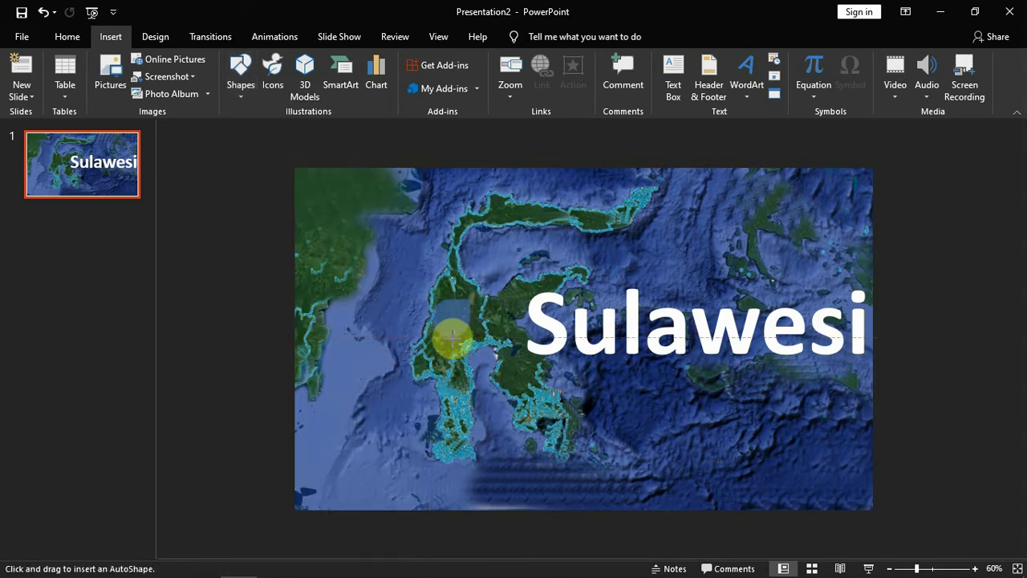
pyautogui.moveTo(452, 339); pyautogui.dragTo(434, 298)
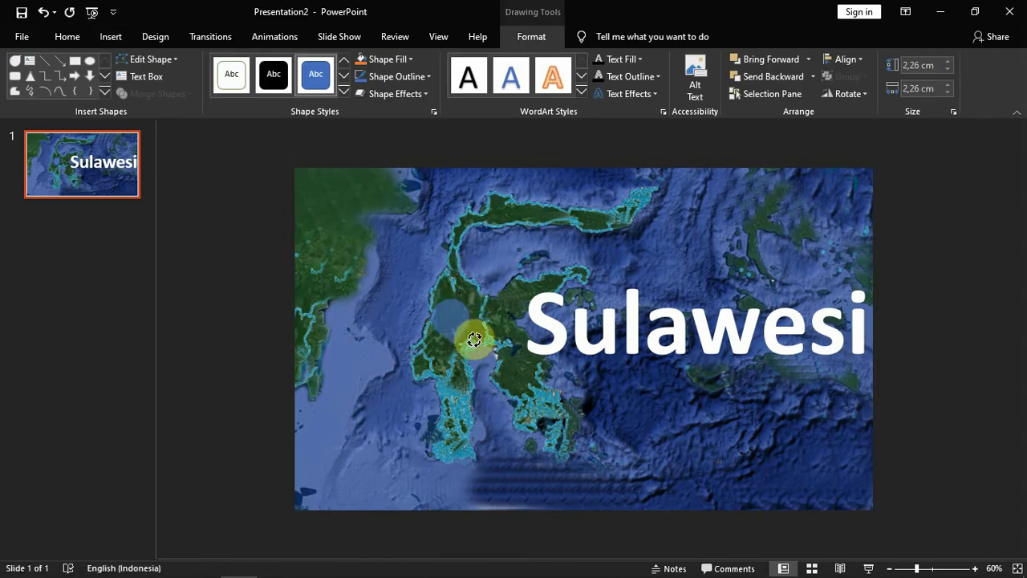
pyautogui.moveTo(475, 344); pyautogui.dragTo(498, 311)
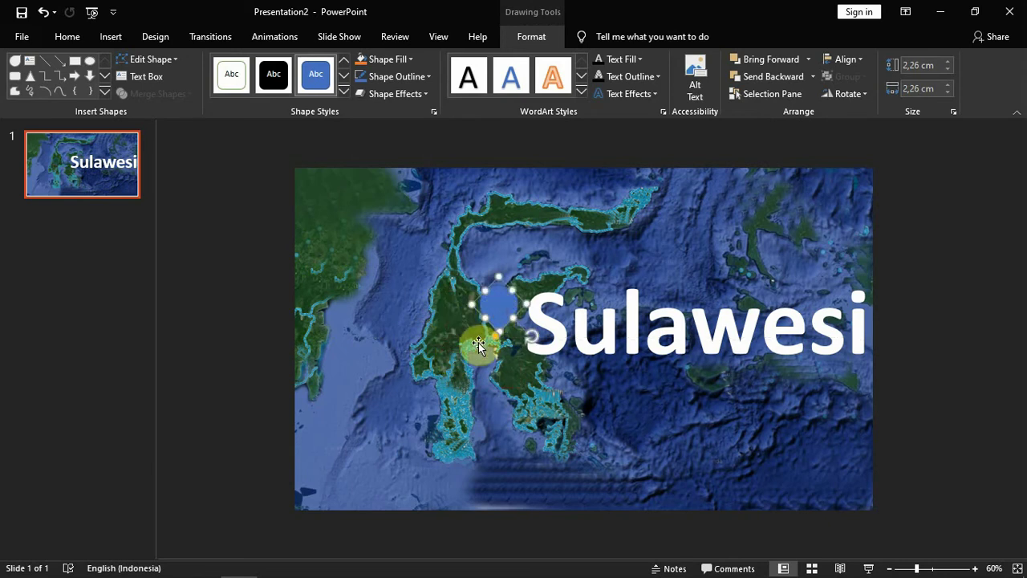
# Fill the teardrop with white and remove its outline.
pyautogui.click(413, 58)
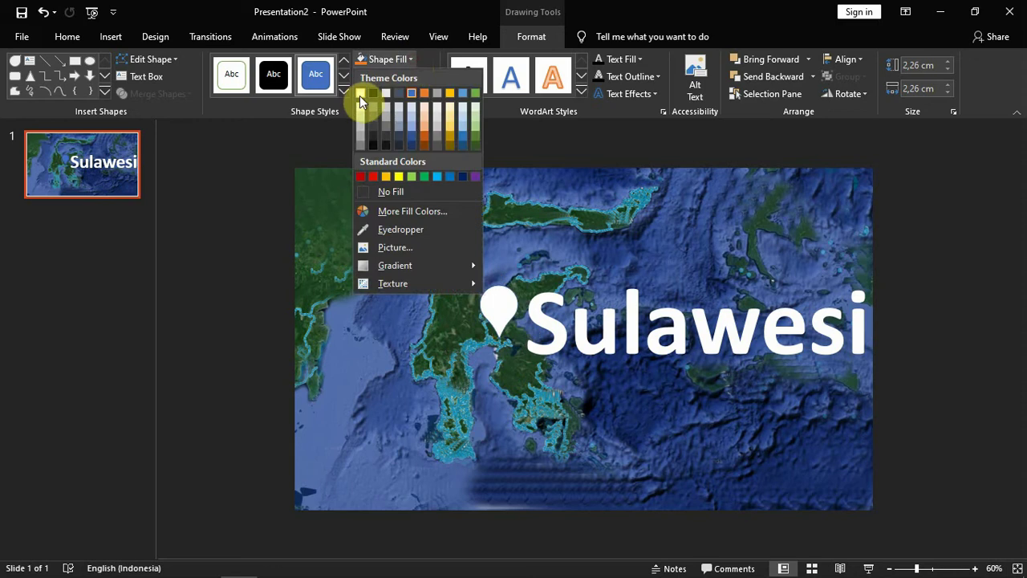
pyautogui.click(367, 91)
pyautogui.click(425, 78)
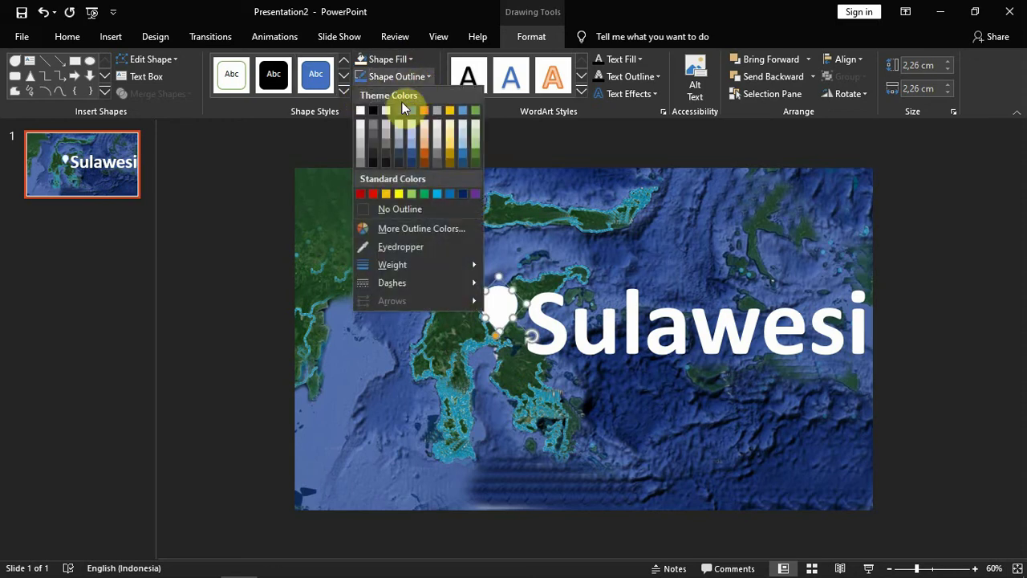
pyautogui.click(397, 247)
pyautogui.click(418, 271)
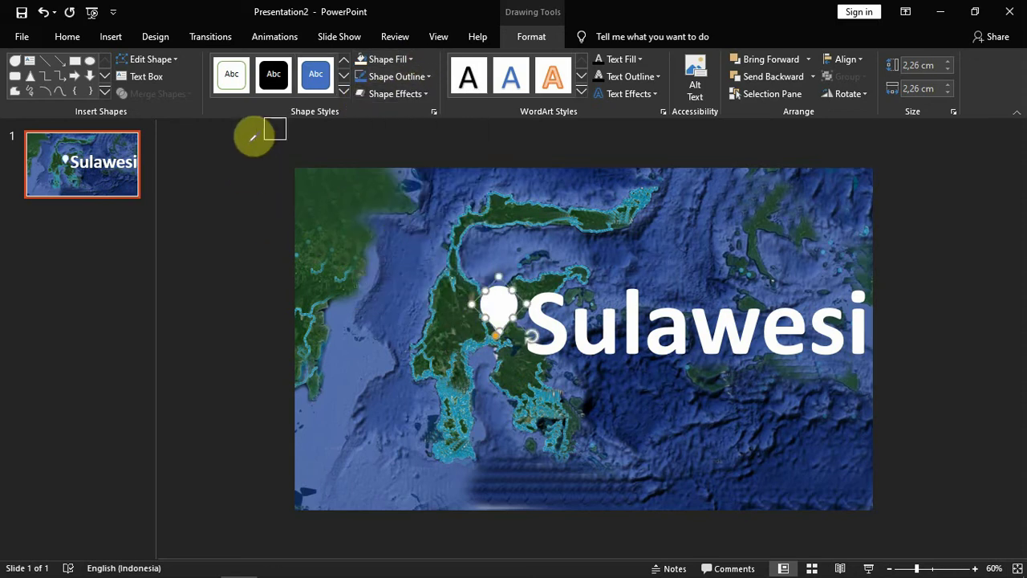
pyautogui.click(395, 76)
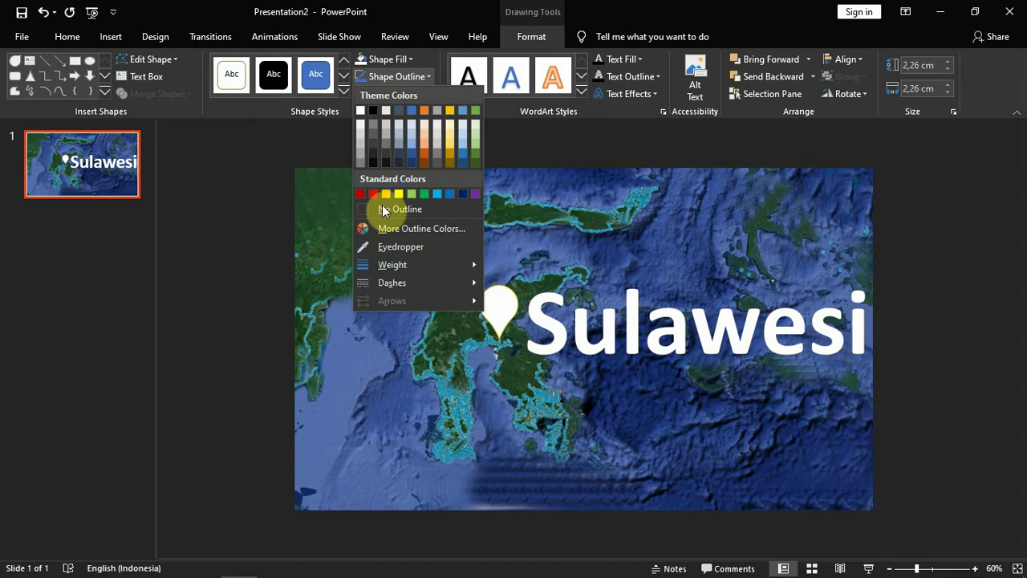
pyautogui.click(396, 248)
# Enlarge the white teardrop to about 2.45 cm and move it slightly up beside the "Sulawesi" text.
pyautogui.click(501, 291)
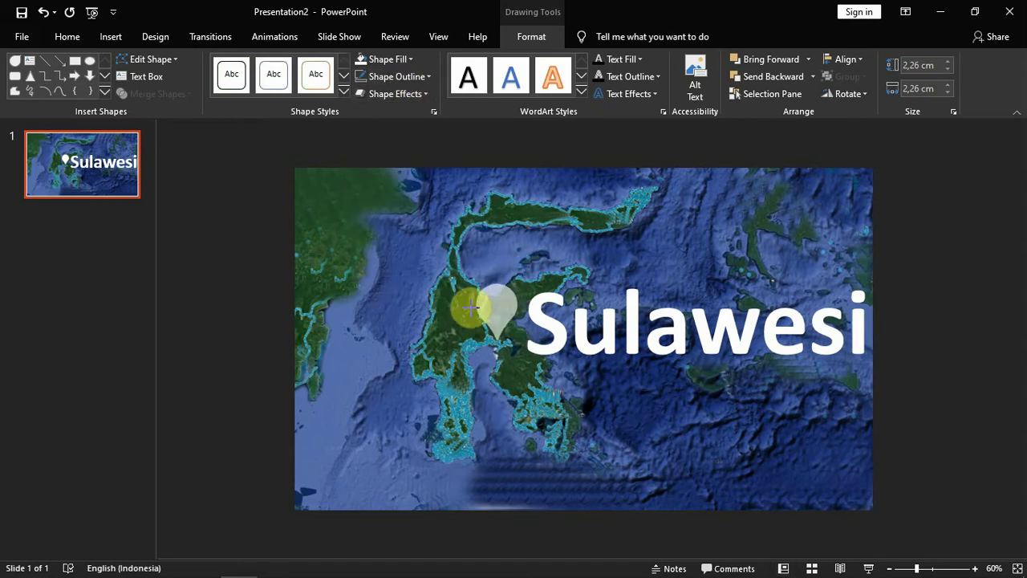
pyautogui.moveTo(471, 307); pyautogui.dragTo(501, 291)
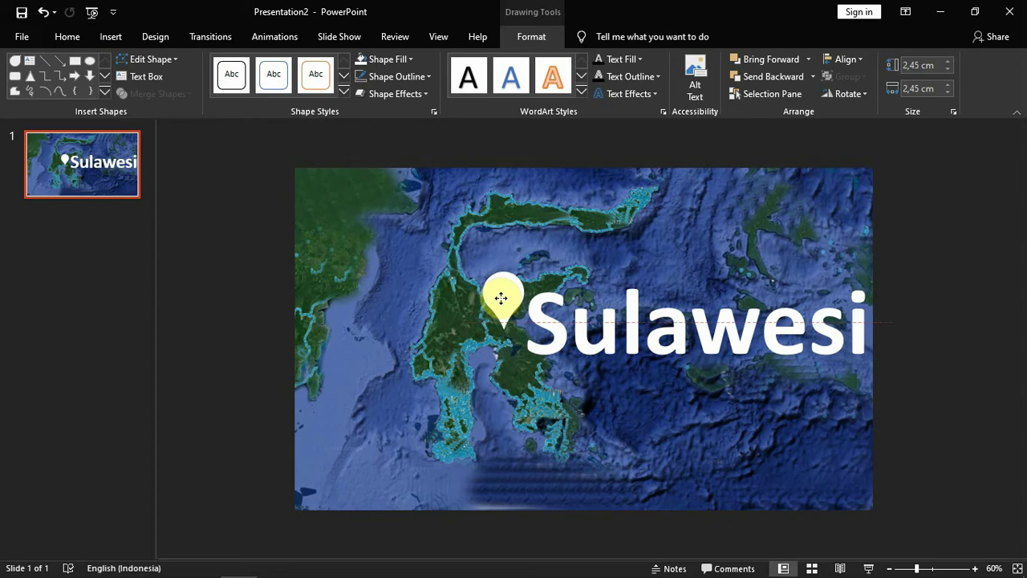
# Draw a circle about 2.01 cm in diameter and centre it in the teardrop's round head.
pyautogui.click(101, 36)
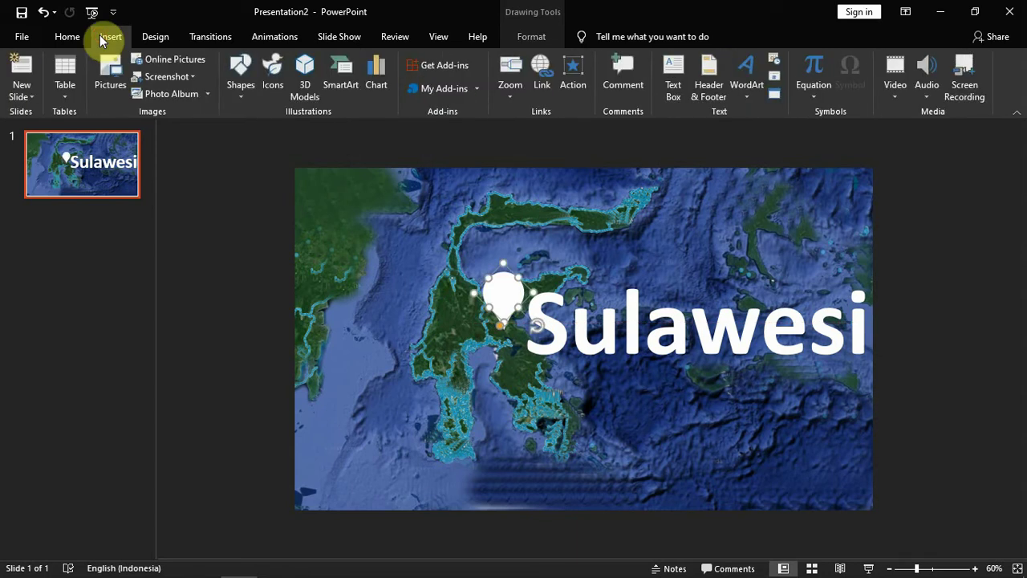
pyautogui.click(232, 93)
pyautogui.click(310, 131)
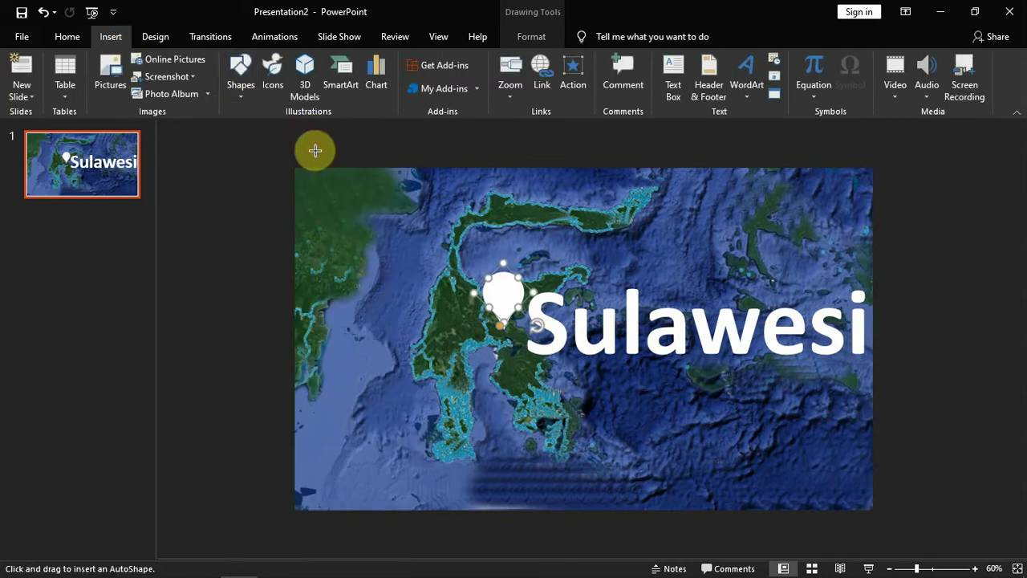
pyautogui.click(414, 273)
pyautogui.moveTo(414, 261); pyautogui.dragTo(511, 297)
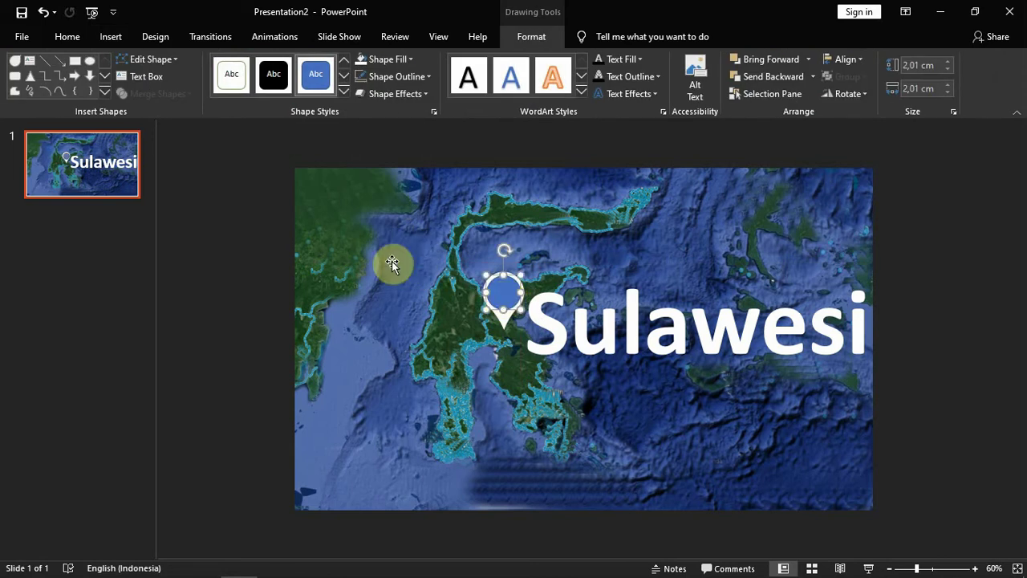
# Fill the circle with the dark green sampled from the map's land area and remove its outline.
pyautogui.click(412, 59)
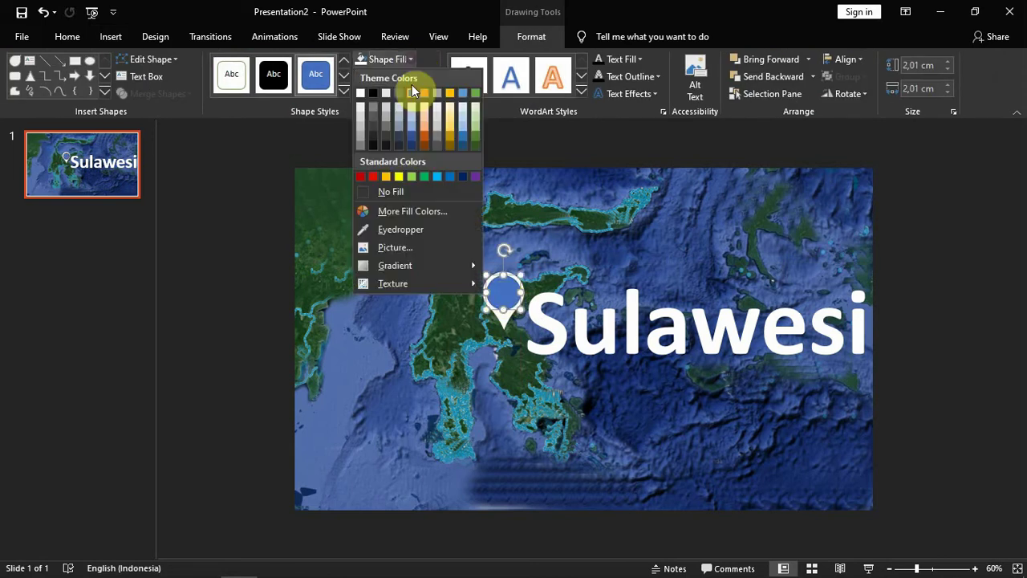
pyautogui.click(390, 231)
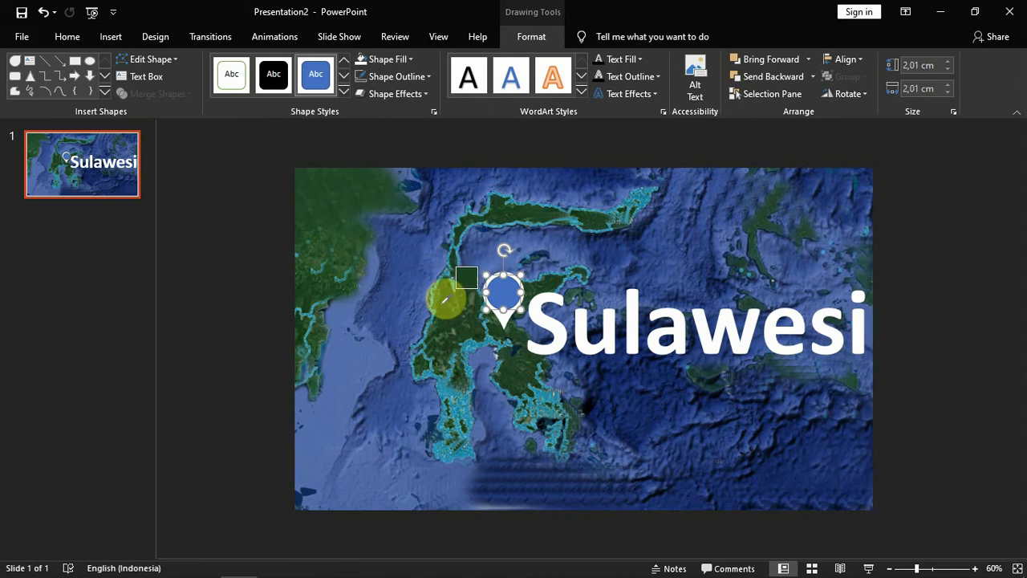
pyautogui.click(448, 300)
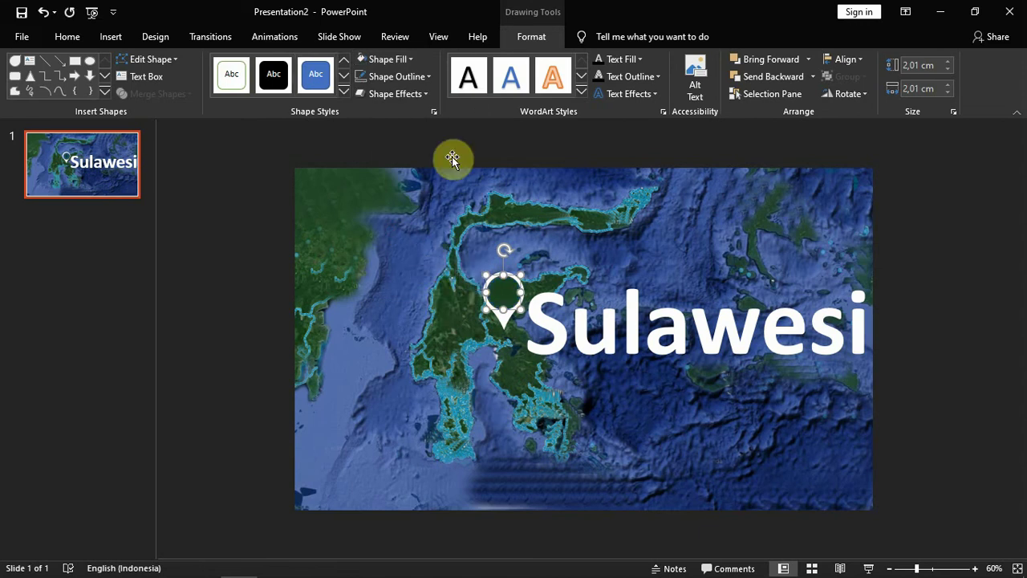
pyautogui.click(431, 74)
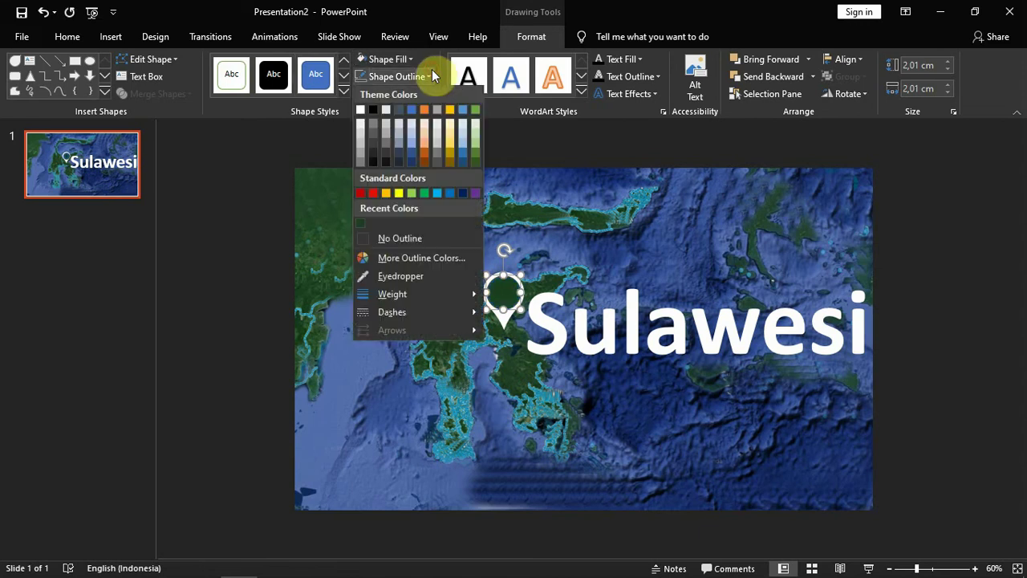
pyautogui.click(398, 237)
# Group the white teardrop and the dark green circle into a single pin object.
pyautogui.moveTo(263, 176)
pyautogui.mouseDown()
pyautogui.moveTo(284, 205)
pyautogui.moveTo(555, 359)
pyautogui.mouseUp()
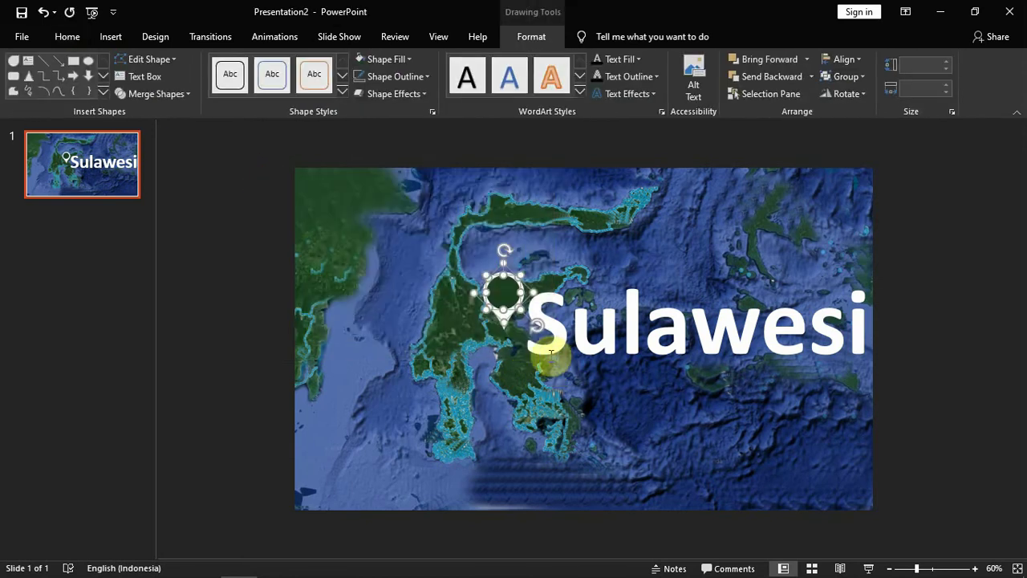
pyautogui.rightClick(503, 251)
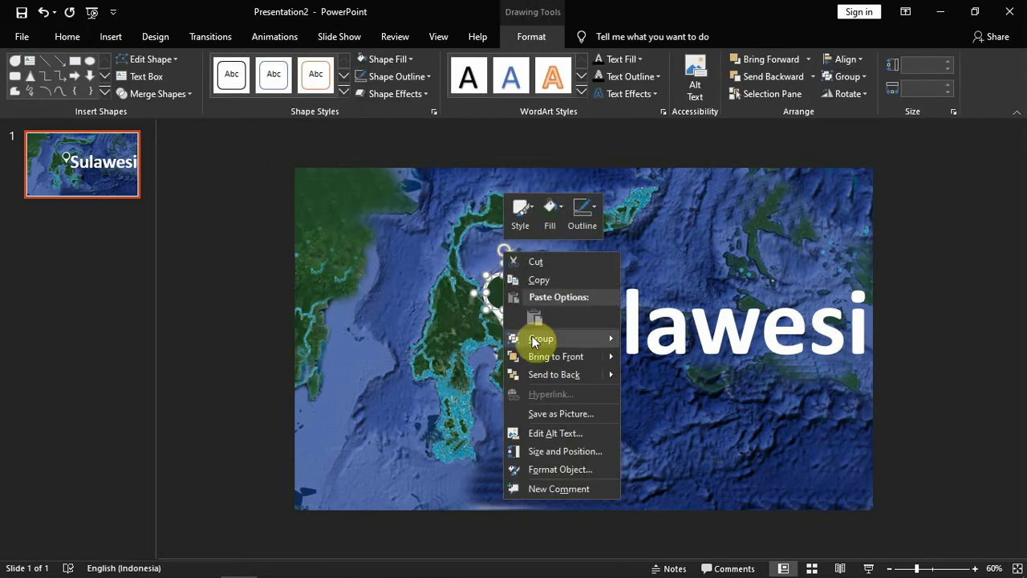
pyautogui.moveTo(592, 339)
pyautogui.click(650, 340)
pyautogui.click(270, 266)
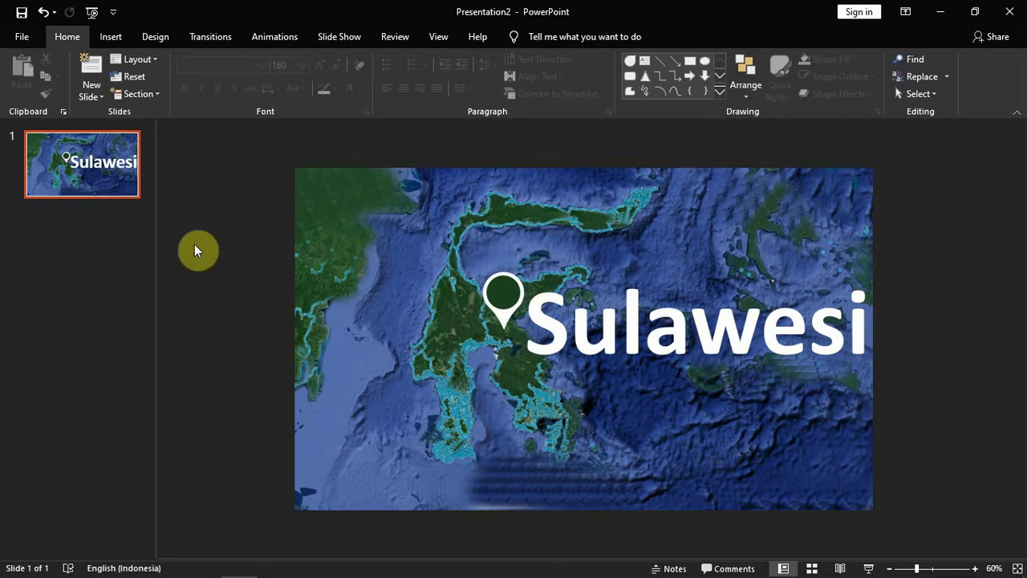
# Duplicate slide 1 and move the pin on the copy up onto Sulawesi's northern peninsula.
pyautogui.rightClick(121, 184)
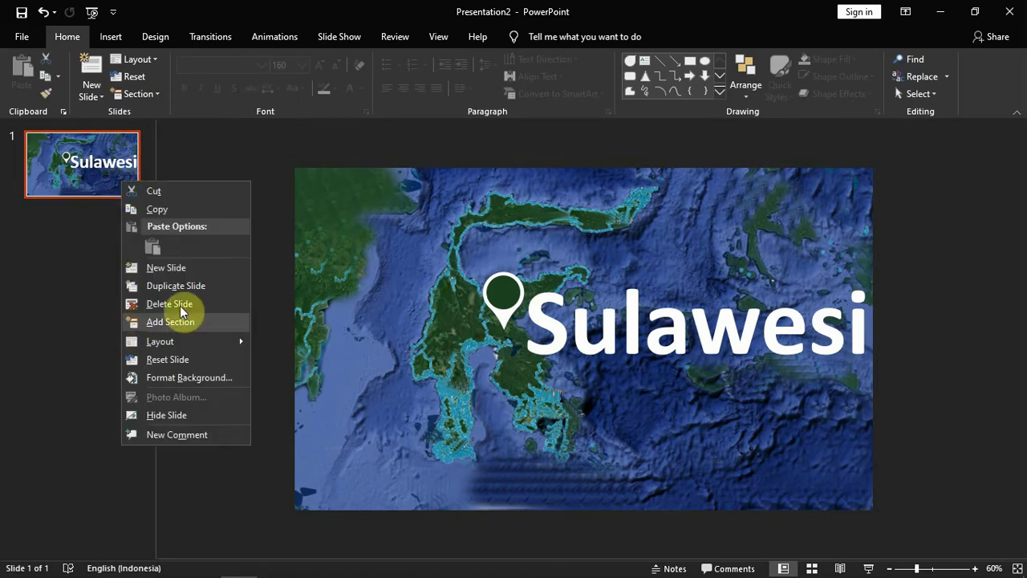
pyautogui.click(176, 286)
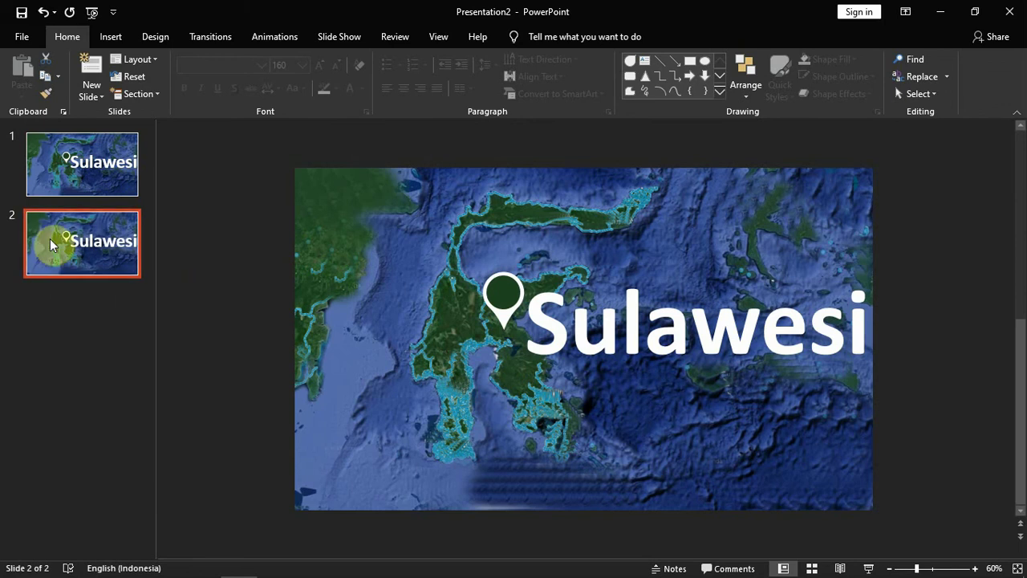
pyautogui.moveTo(248, 210); pyautogui.dragTo(615, 453)
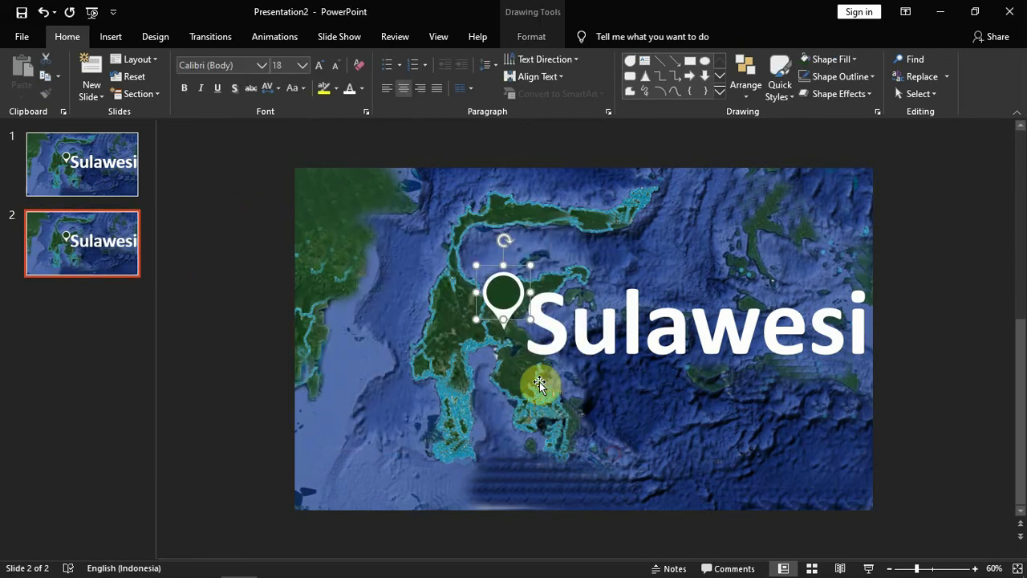
pyautogui.moveTo(508, 318); pyautogui.dragTo(559, 215)
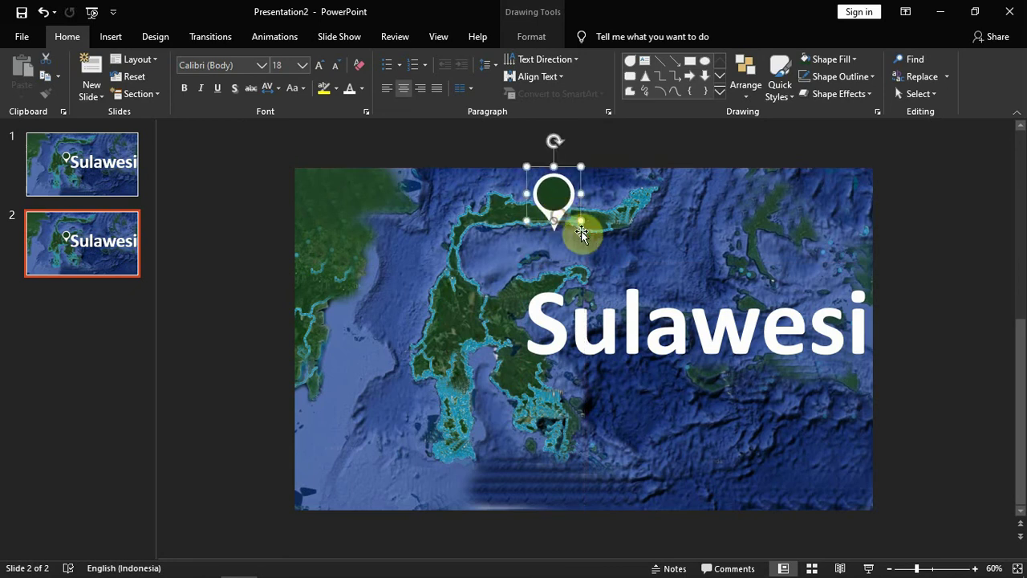
# Enlarge slide 2's satellite map proportionally to about 45 × 27 cm and reposition it so it covers the whole slide.
pyautogui.click(711, 259)
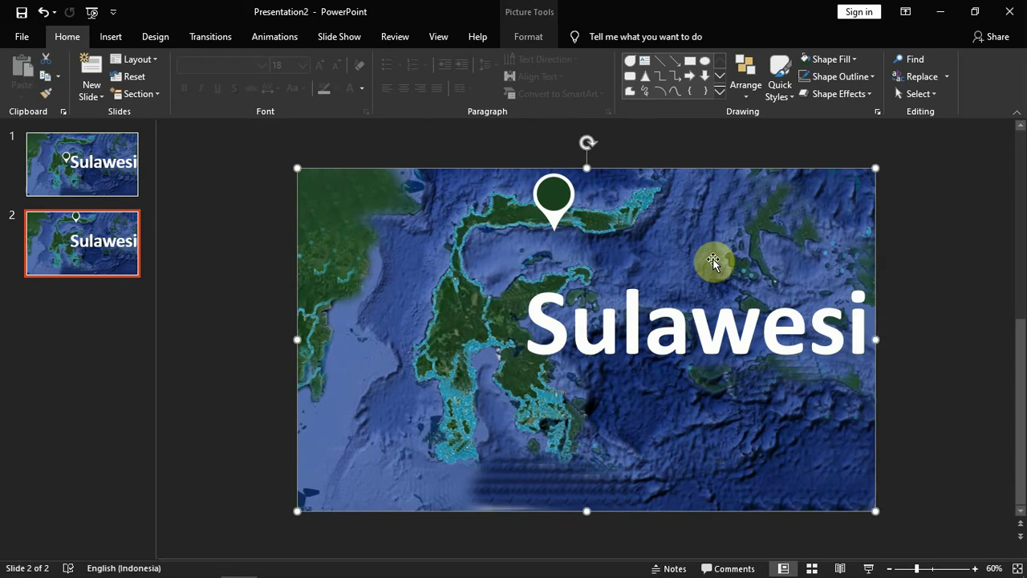
pyautogui.moveTo(713, 262); pyautogui.dragTo(569, 408)
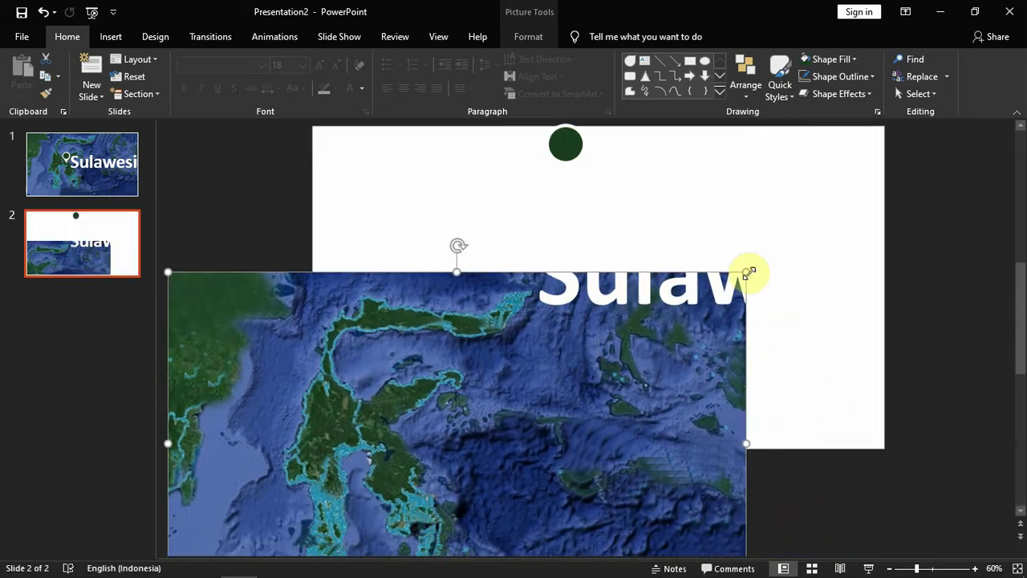
pyautogui.moveTo(748, 272); pyautogui.dragTo(896, 160)
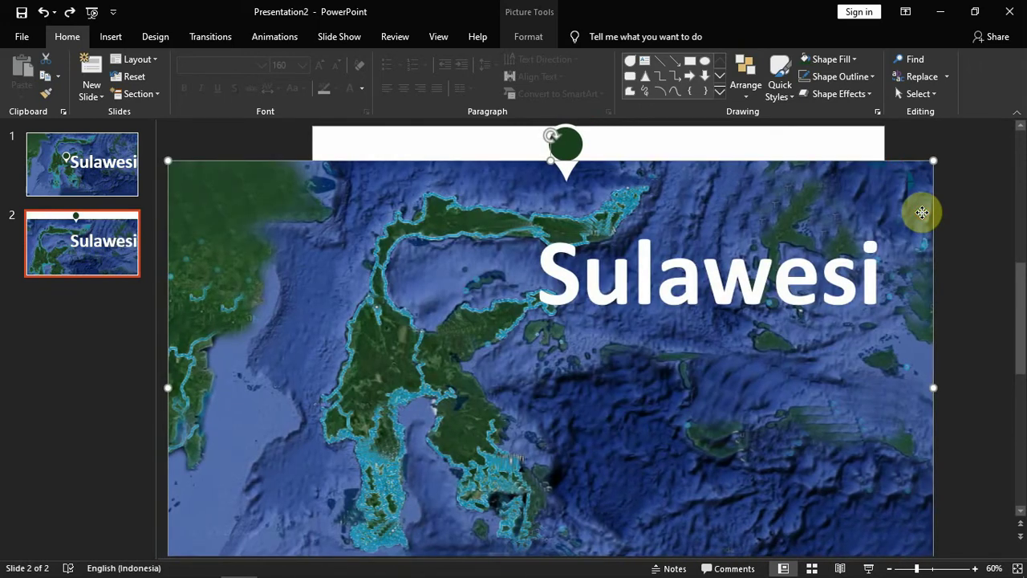
pyautogui.moveTo(919, 211); pyautogui.dragTo(904, 176)
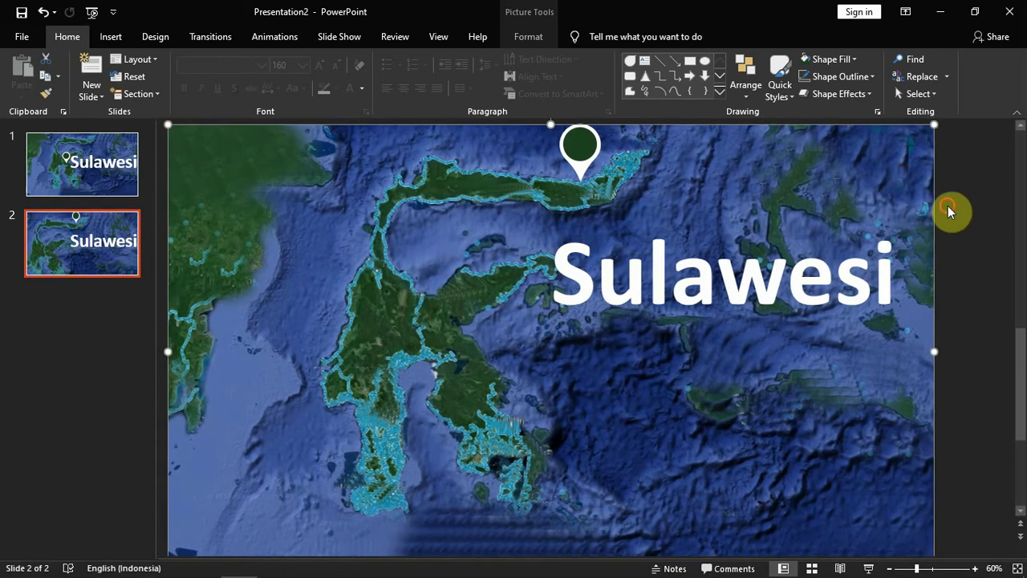
pyautogui.click(977, 213)
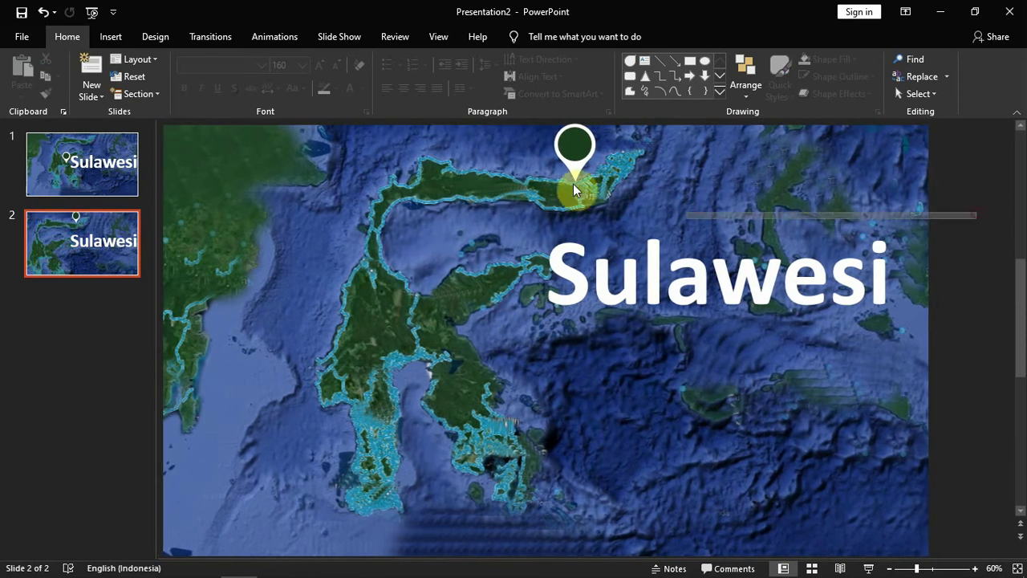
# Shift the pin on slide 2 westward so its tip points at the middle of the northern peninsula.
pyautogui.click(554, 147)
pyautogui.moveTo(571, 152); pyautogui.dragTo(525, 160)
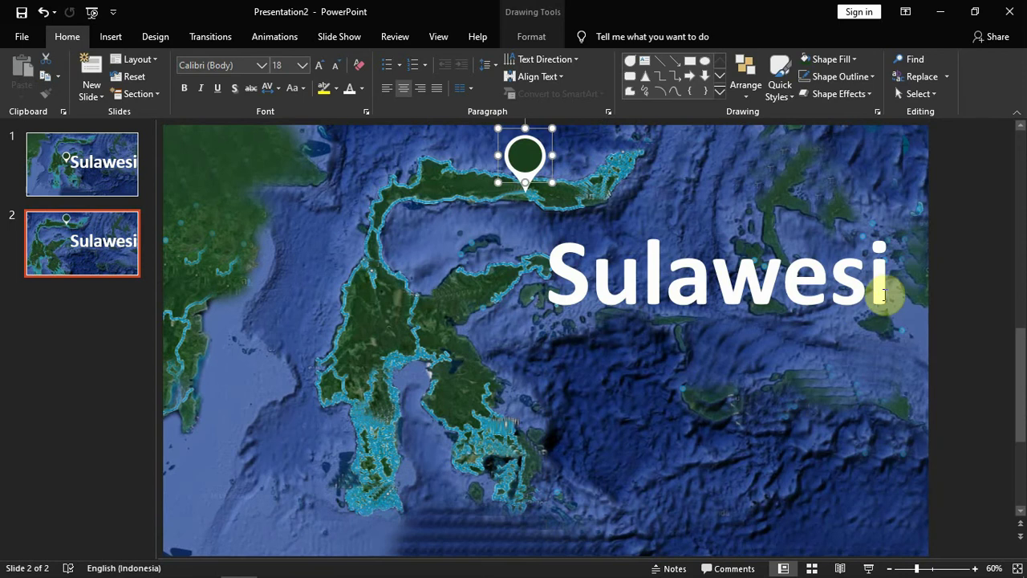
pyautogui.click(950, 275)
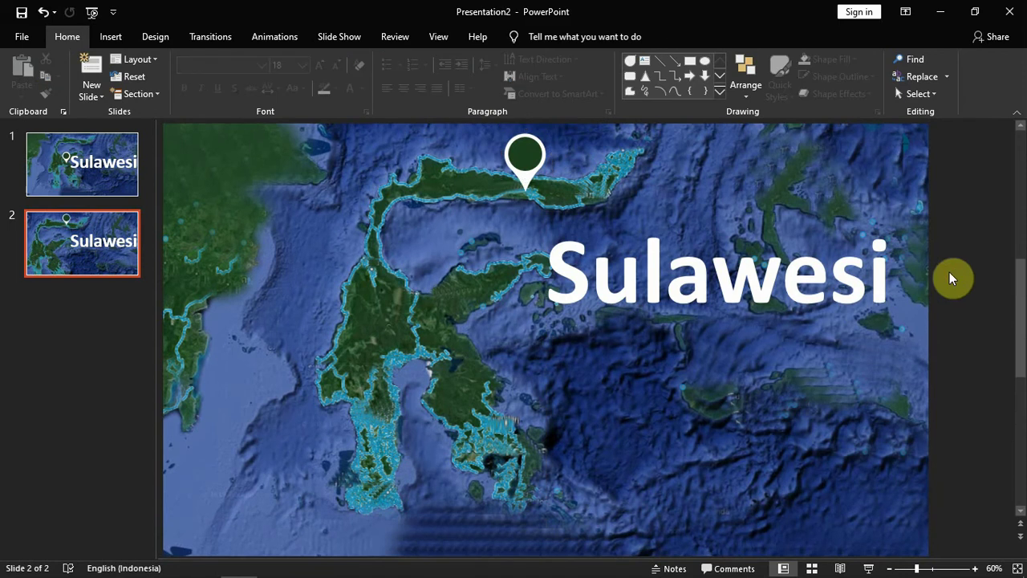
# Add a text box reading "Sulawesi Utara" just beneath the pin on slide 2.
pyautogui.click(112, 37)
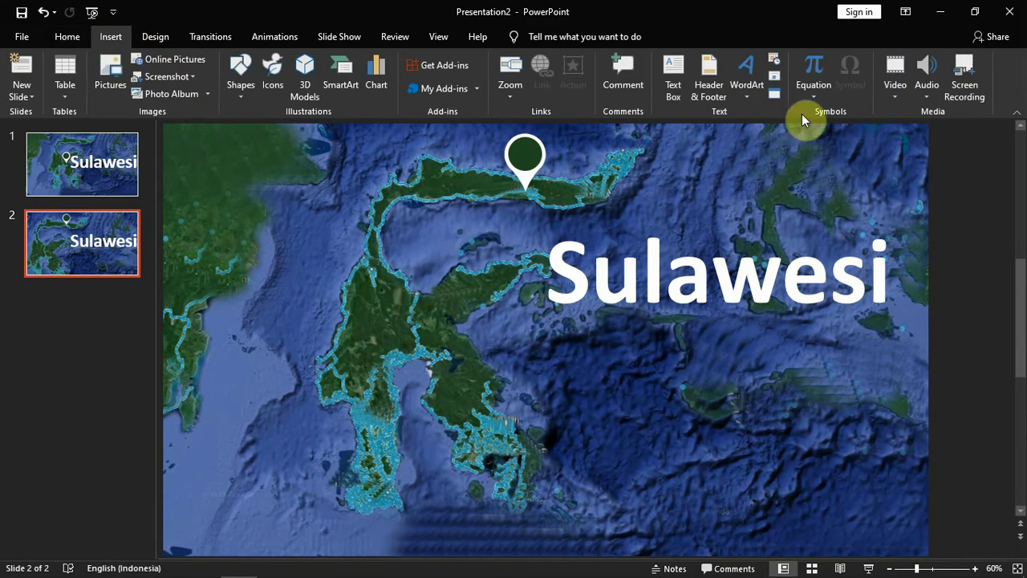
pyautogui.click(673, 84)
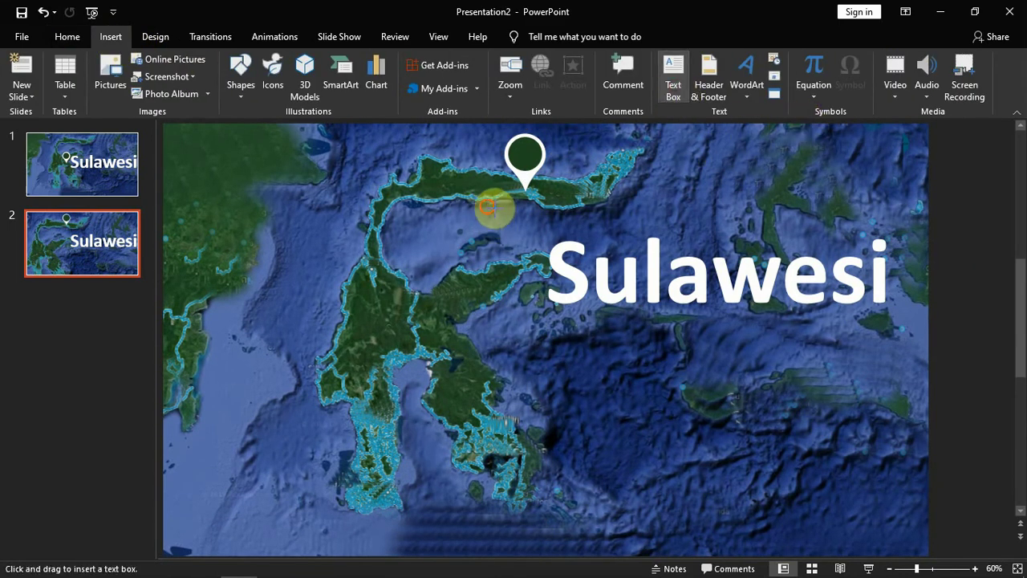
pyautogui.moveTo(488, 213); pyautogui.dragTo(734, 247)
pyautogui.write('Sulawesi Utara')
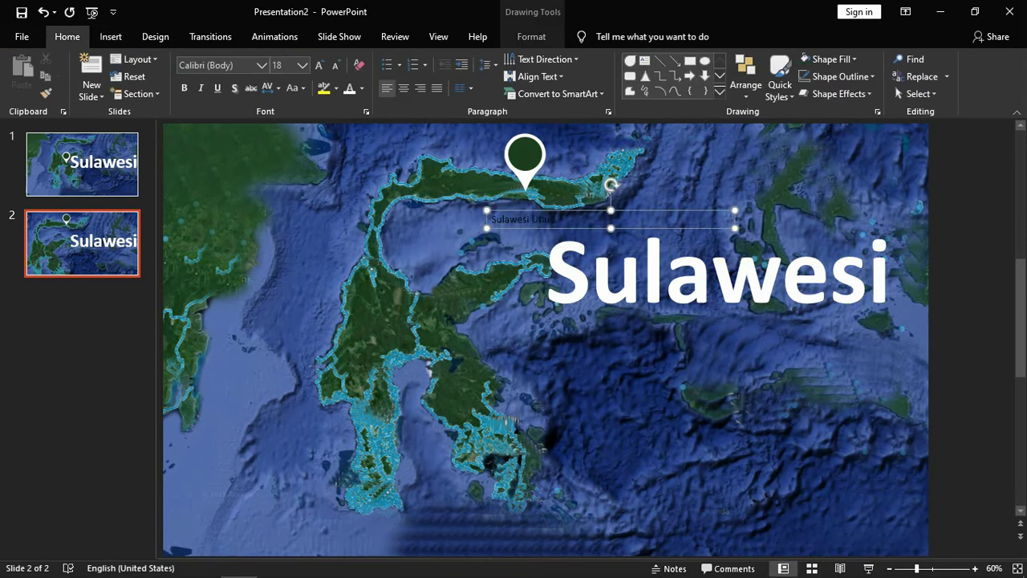
# Format the "Sulawesi Utara" label as white 50 pt text and move it slightly up and right, directly below the pin.
pyautogui.hotkey('ctrl', 'a')
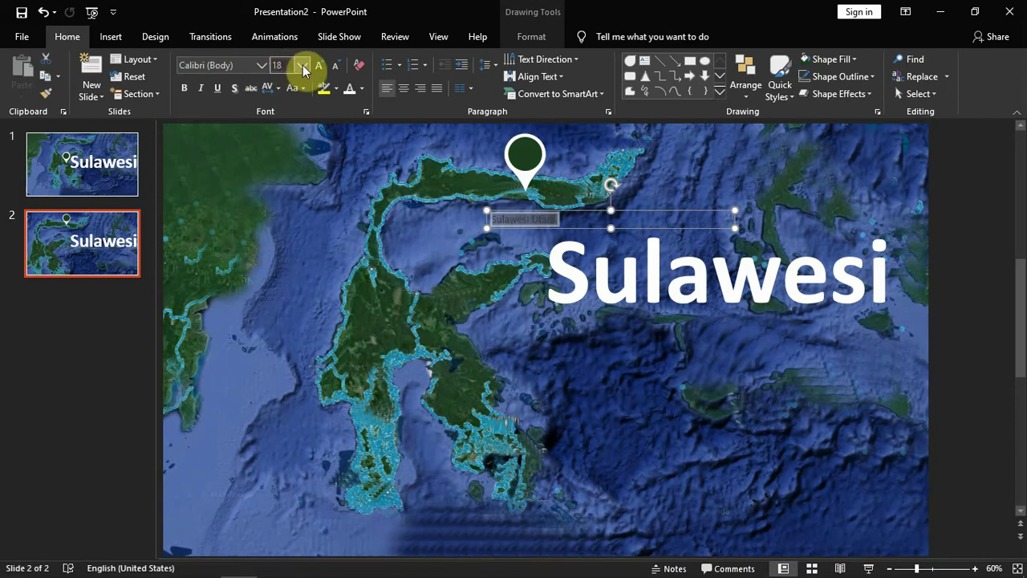
pyautogui.click(290, 66)
pyautogui.write('50')
pyautogui.press('Return')
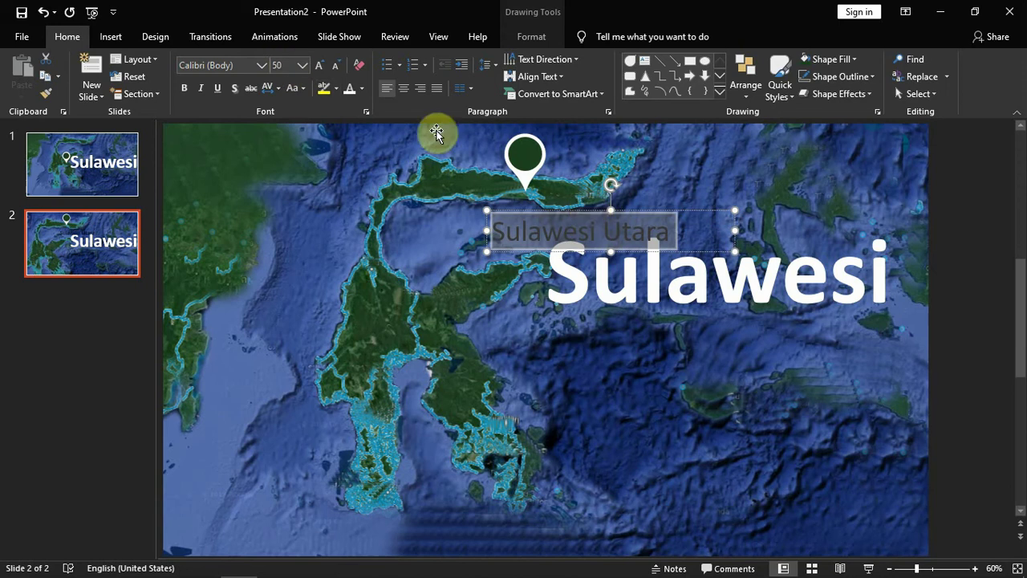
pyautogui.click(353, 88)
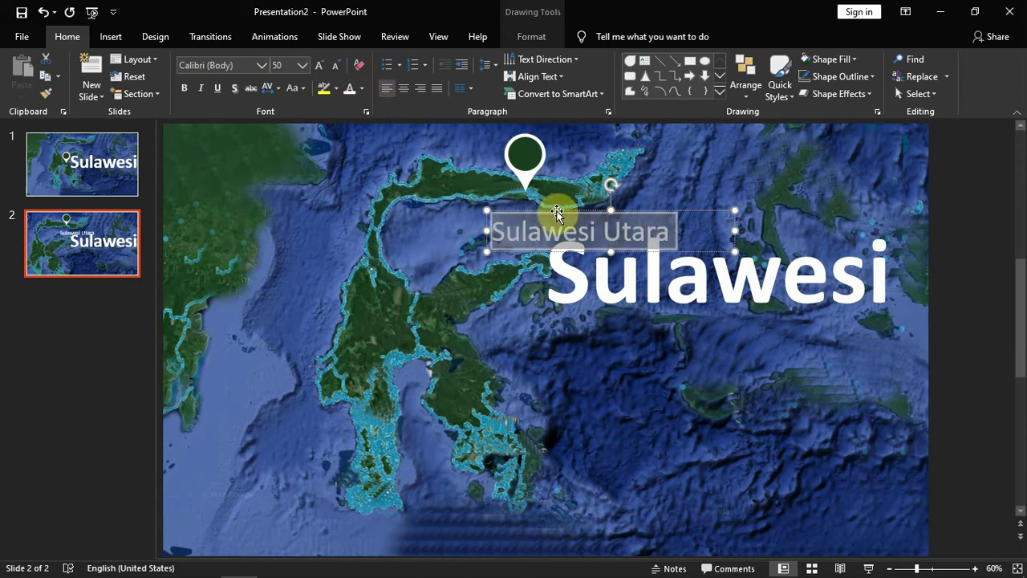
pyautogui.moveTo(559, 211); pyautogui.dragTo(578, 191)
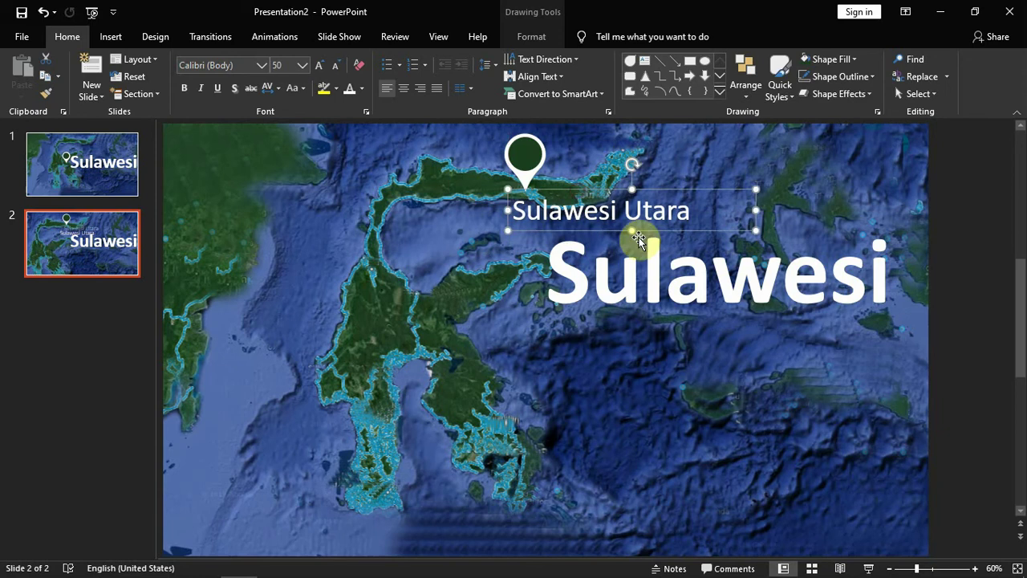
pyautogui.click(953, 281)
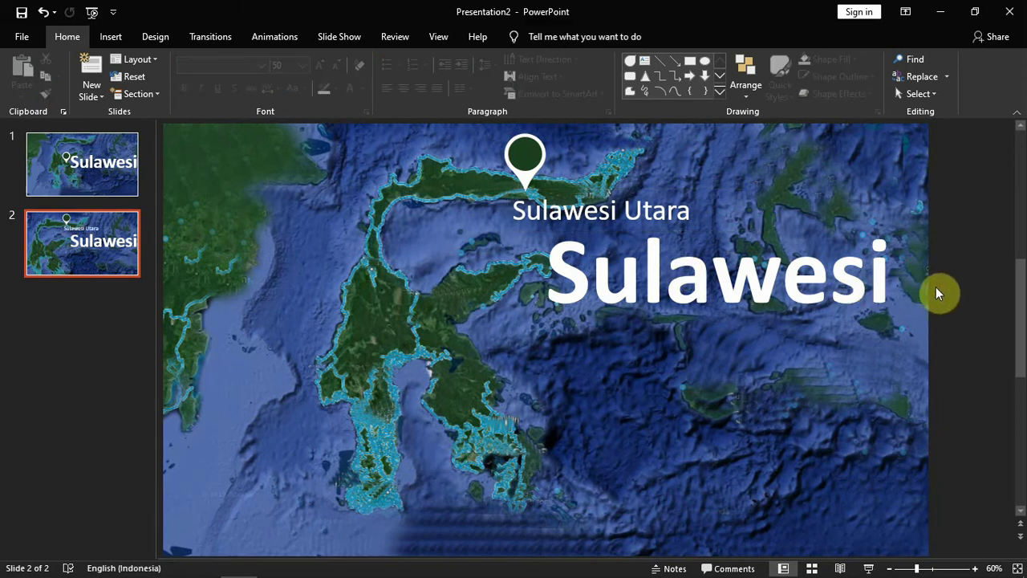
# Duplicate slide 2 and shift the copy's satellite map up and right so the pin points at central Sulawesi.
pyautogui.rightClick(111, 237)
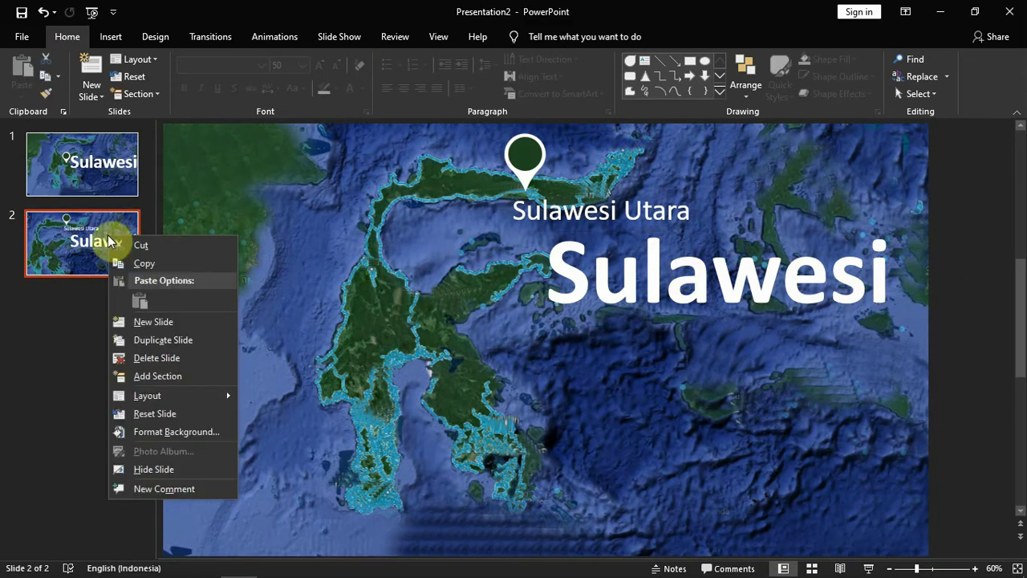
pyautogui.click(169, 343)
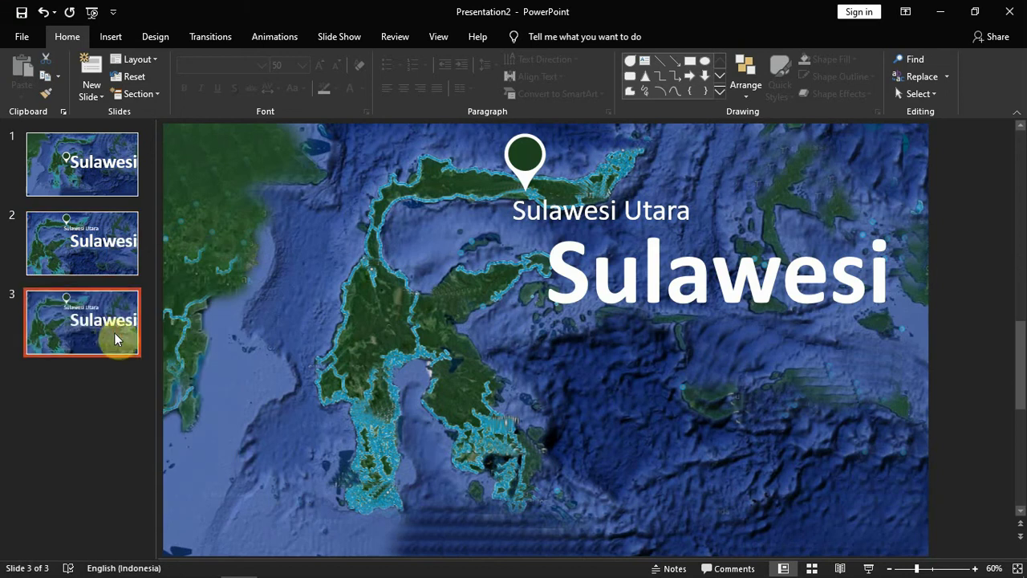
pyautogui.click(889, 568)
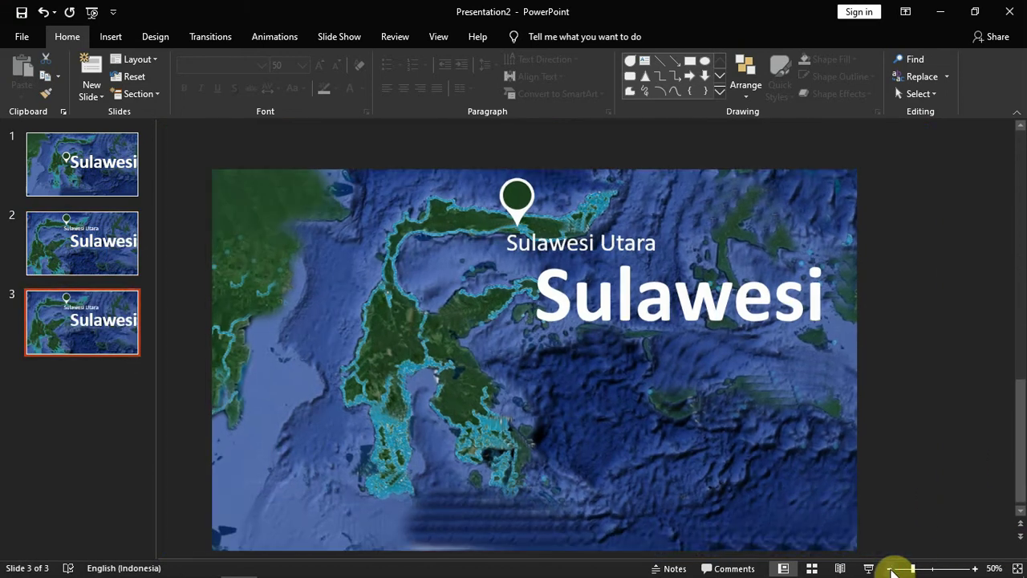
pyautogui.click(889, 568)
pyautogui.click(718, 478)
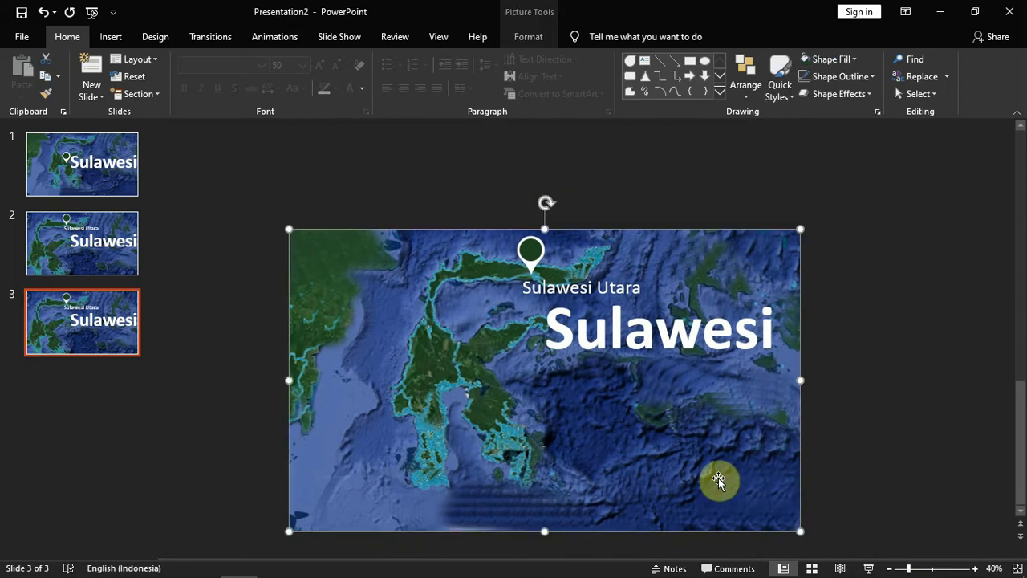
pyautogui.press('Escape')
pyautogui.moveTo(719, 476)
pyautogui.mouseDown()
pyautogui.moveTo(807, 416)
pyautogui.moveTo(804, 491)
pyautogui.moveTo(807, 409)
pyautogui.moveTo(785, 417)
pyautogui.mouseUp()
# Change the label under the pin on slide 3 to "Sulawesi Tengah".
pyautogui.doubleClick(617, 288)
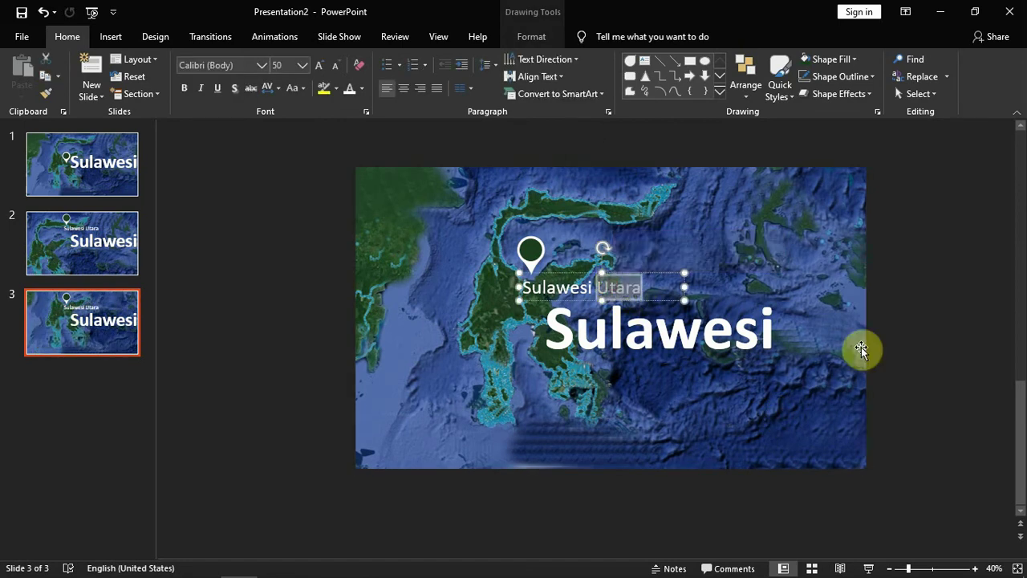
pyautogui.write('Tengah')
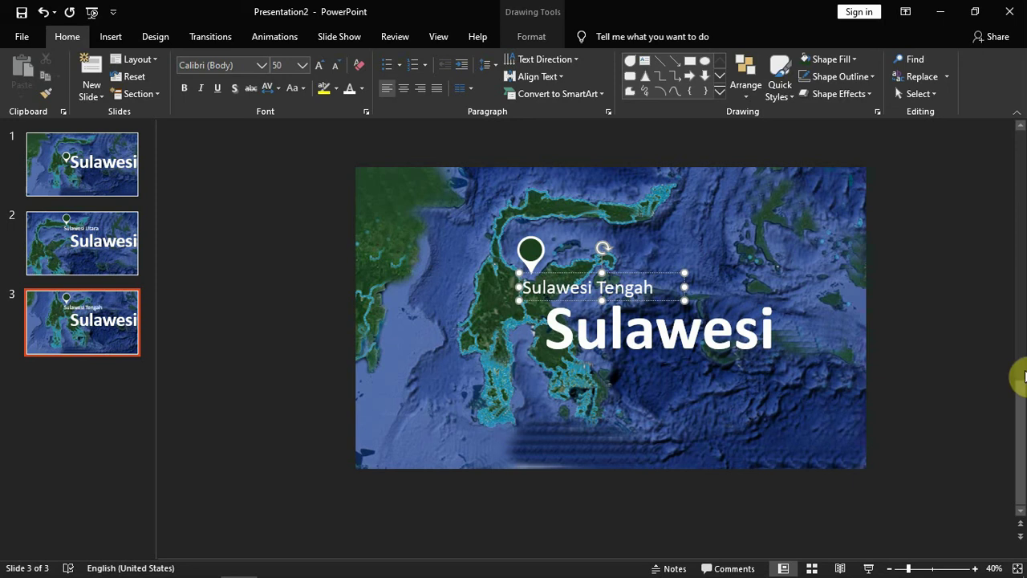
pyautogui.click(109, 325)
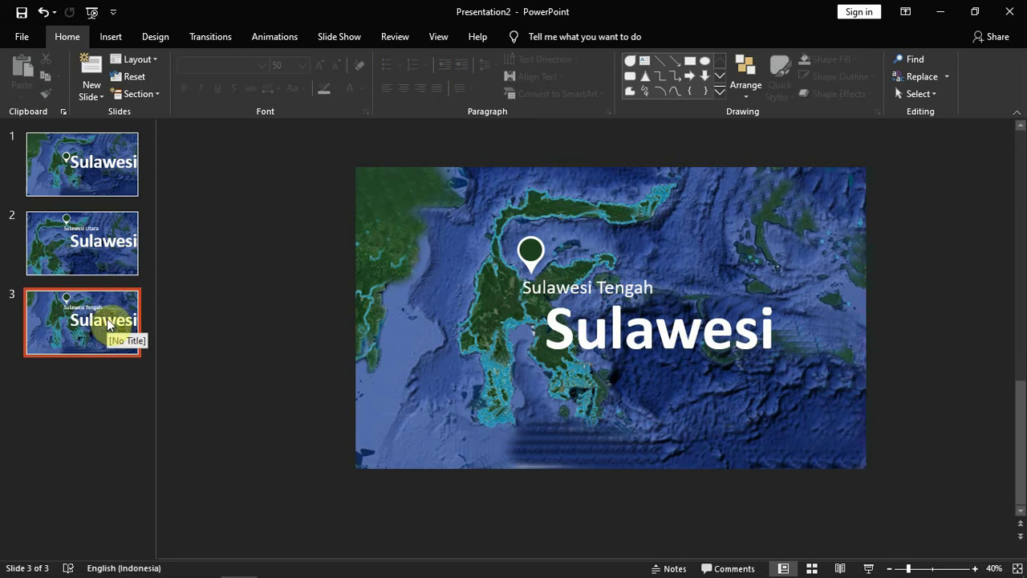
# Duplicate slide 3 and crop the left side of the copy's satellite map to a width of about 42.76 cm.
pyautogui.rightClick(108, 324)
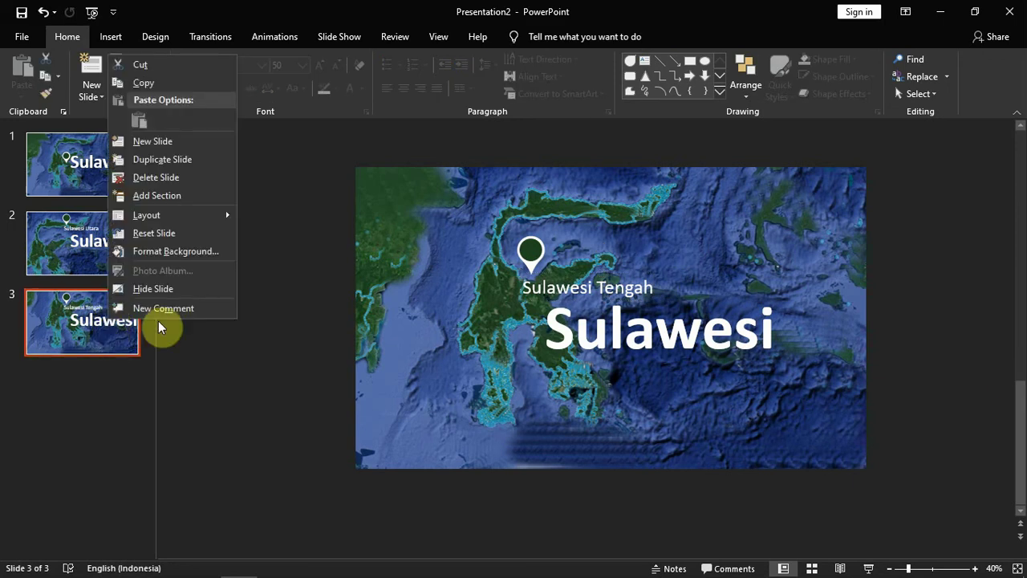
pyautogui.click(200, 155)
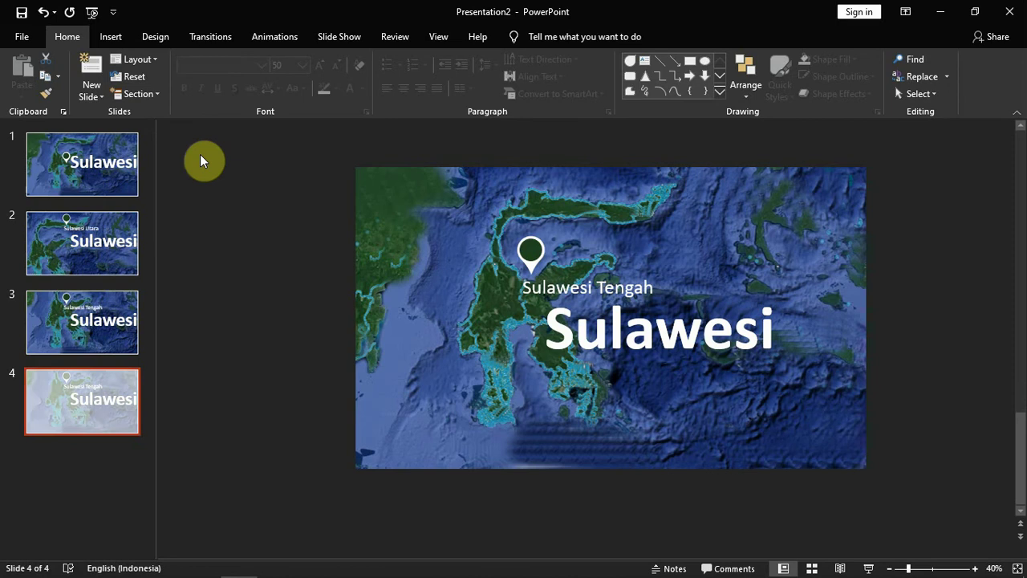
pyautogui.click(385, 192)
pyautogui.click(915, 105)
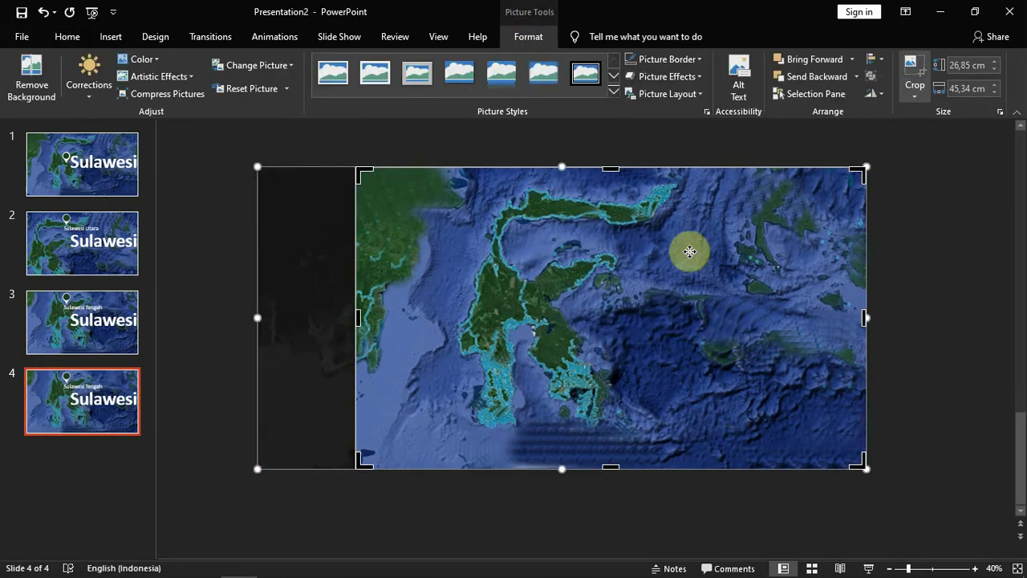
pyautogui.moveTo(358, 318); pyautogui.dragTo(386, 328)
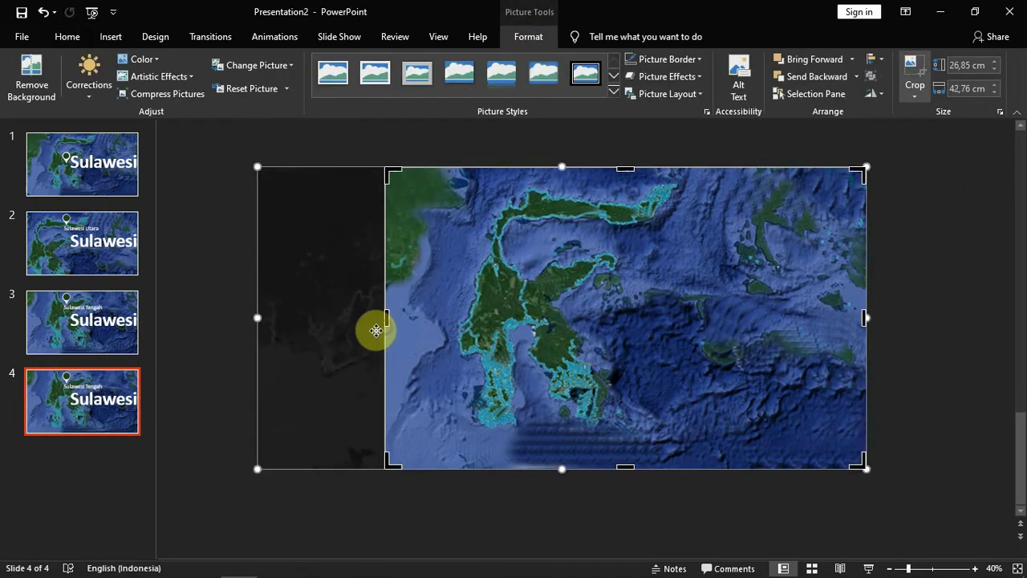
pyautogui.click(932, 314)
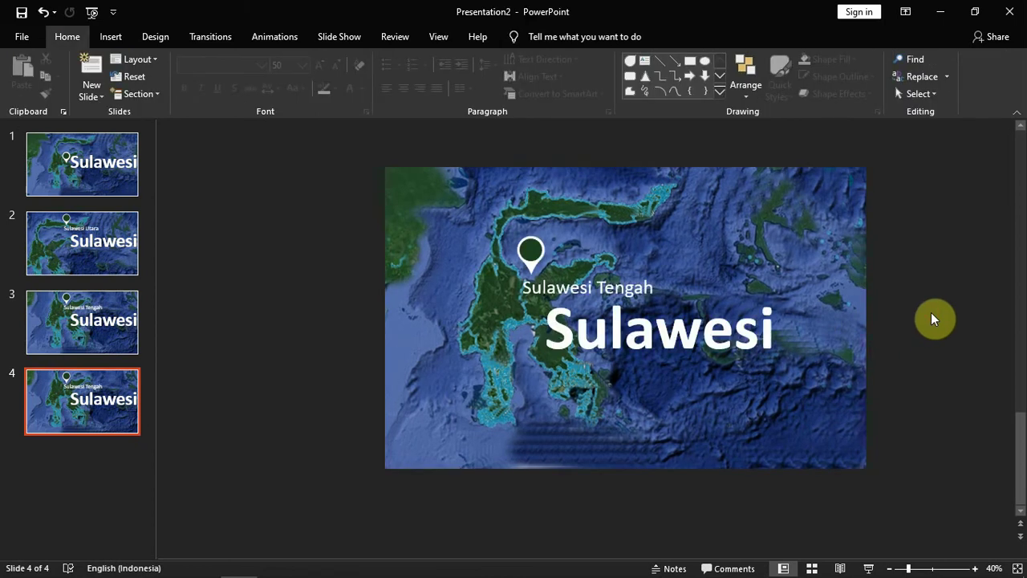
# On slide 4, move the pin and label down and left, and enlarge and reposition the map so the pin marks western Sulawesi.
pyautogui.moveTo(337, 193); pyautogui.dragTo(720, 333)
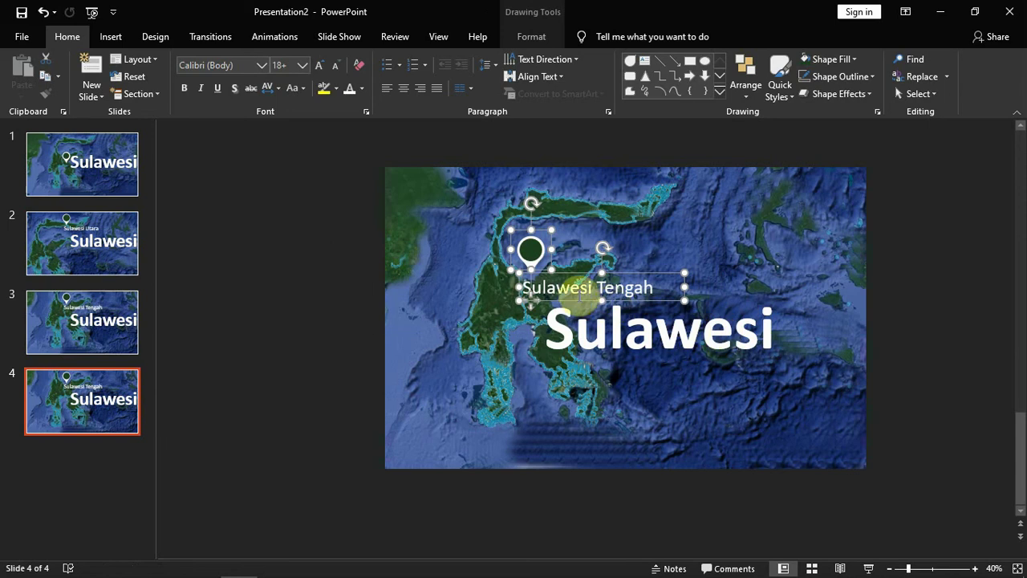
pyautogui.moveTo(577, 301); pyautogui.dragTo(510, 370)
pyautogui.click(729, 240)
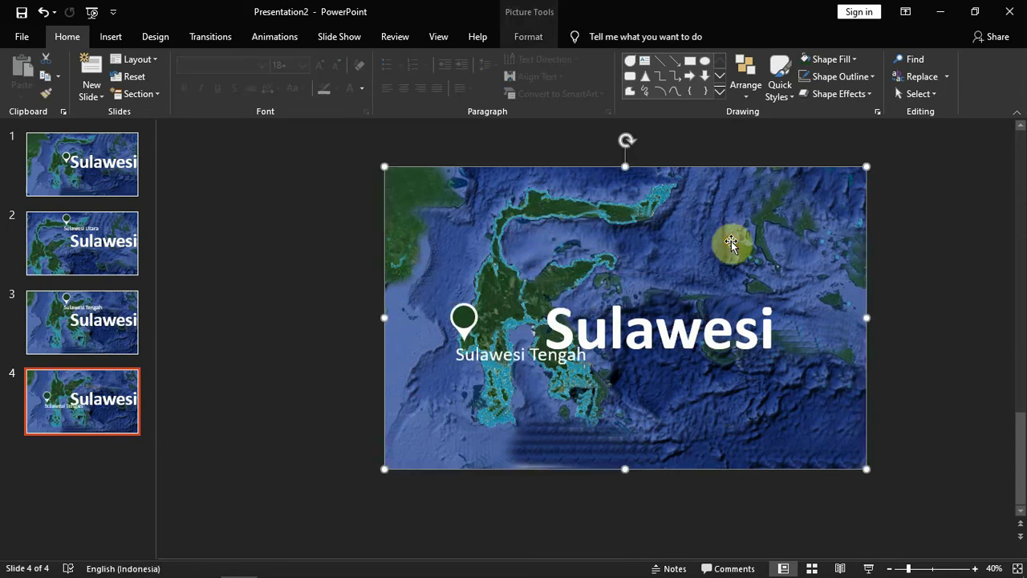
pyautogui.moveTo(747, 236); pyautogui.dragTo(666, 314)
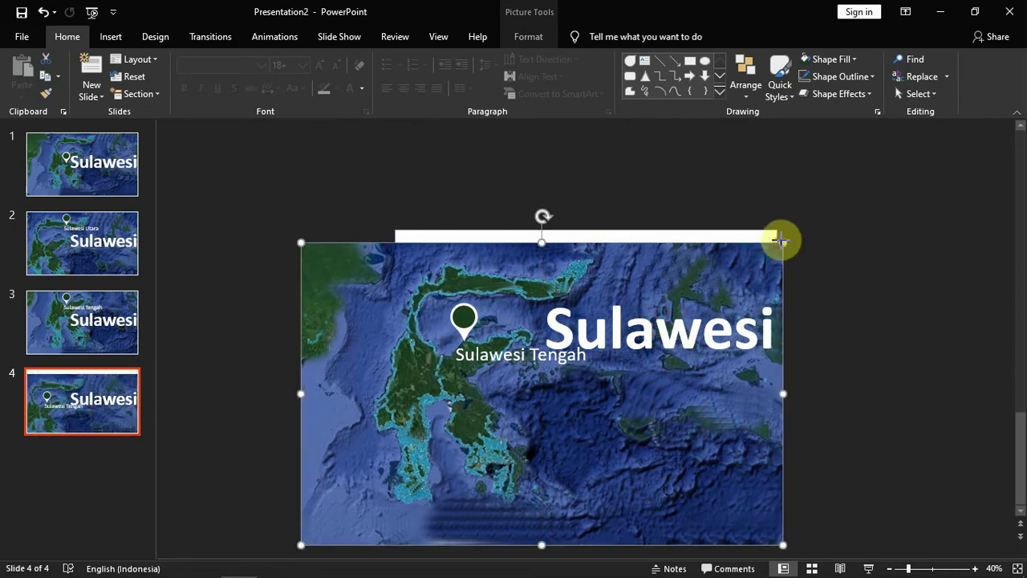
pyautogui.moveTo(781, 239); pyautogui.dragTo(909, 190)
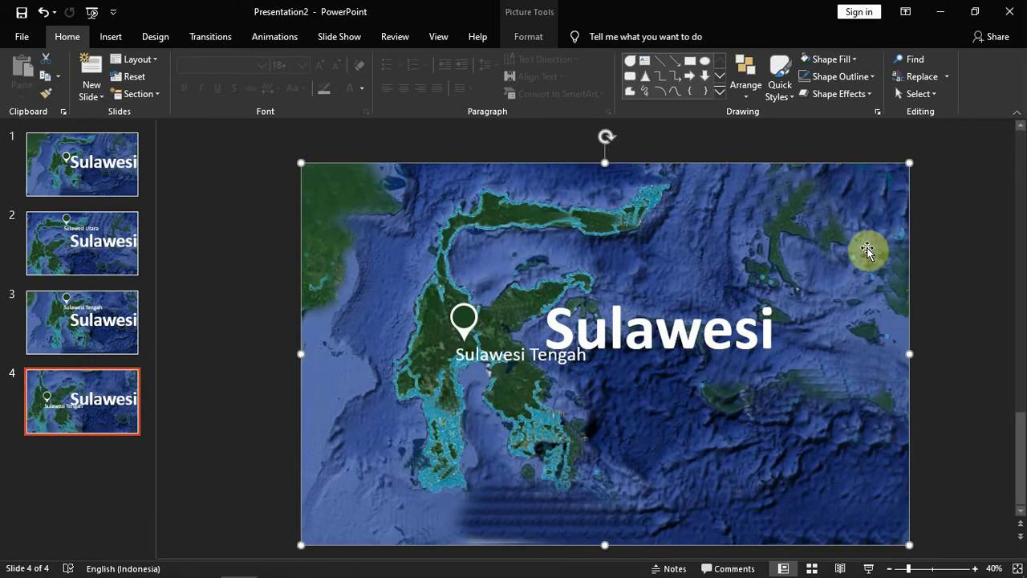
pyautogui.moveTo(867, 250); pyautogui.dragTo(919, 223)
# Change the label under the pin on slide 4 to "Sulawesi Barat".
pyautogui.doubleClick(558, 353)
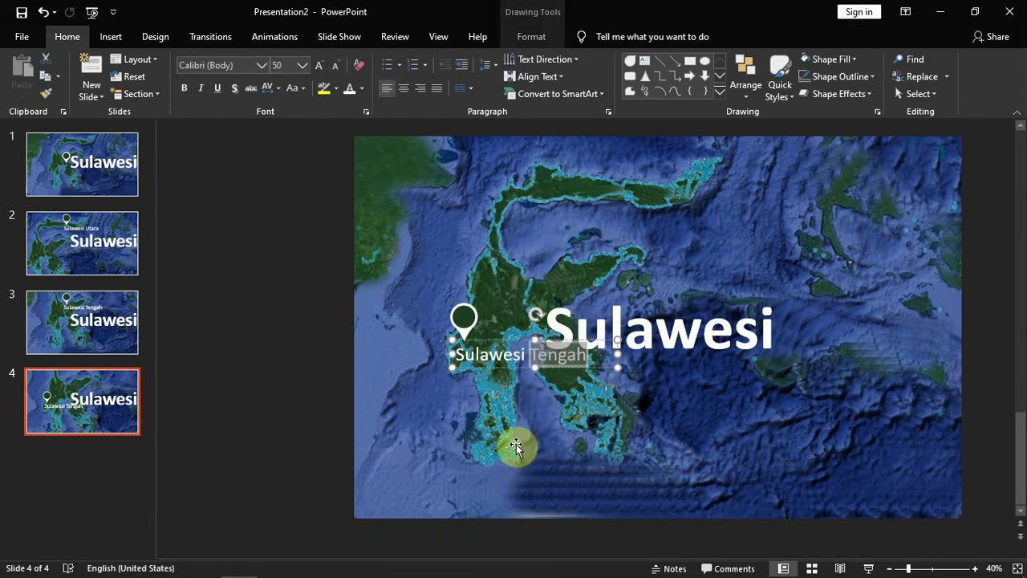
pyautogui.write('Barat')
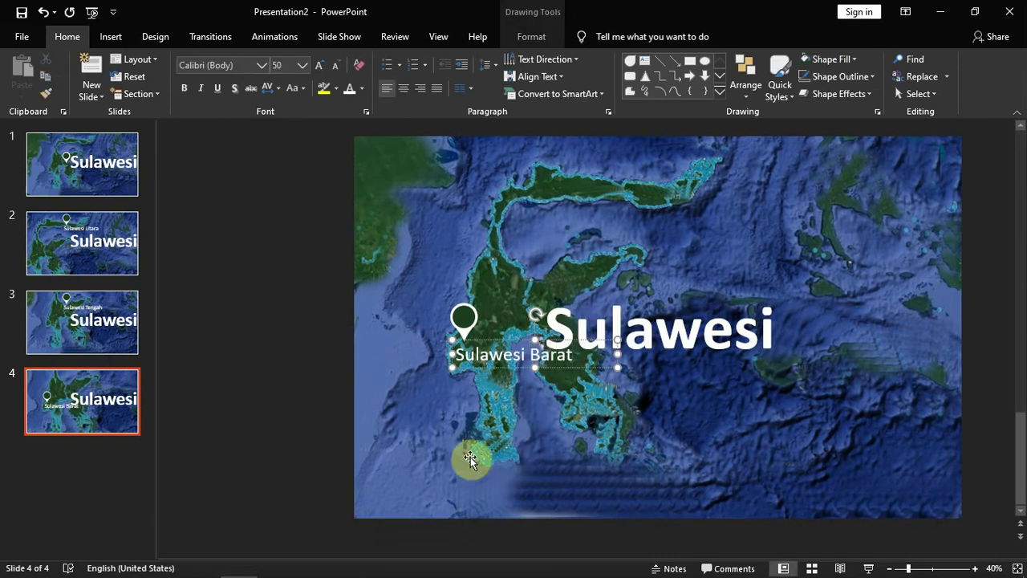
pyautogui.click(257, 409)
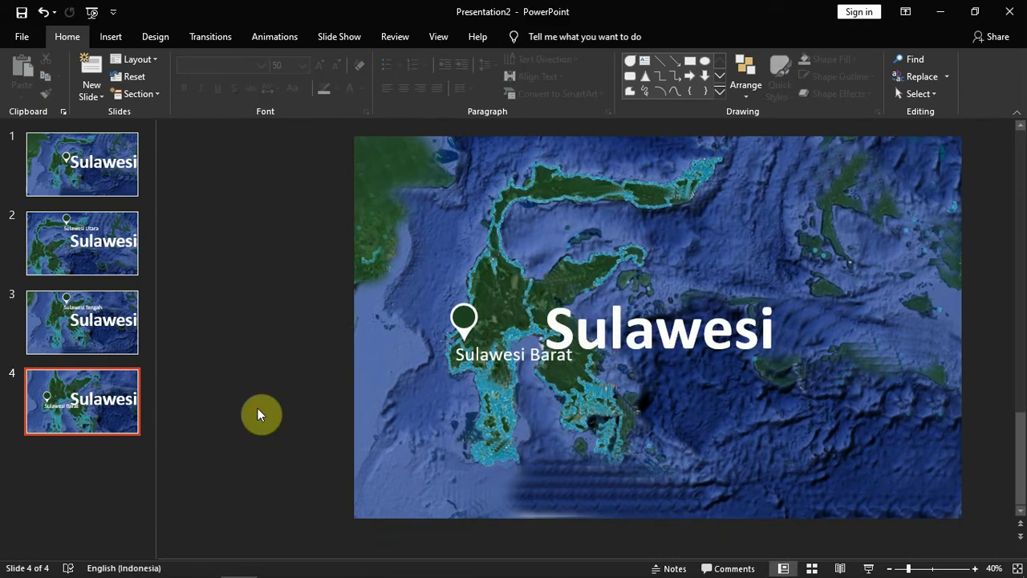
# Duplicate slide 4 and move the copy's pin and label down over the southern arm of Sulawesi.
pyautogui.rightClick(118, 402)
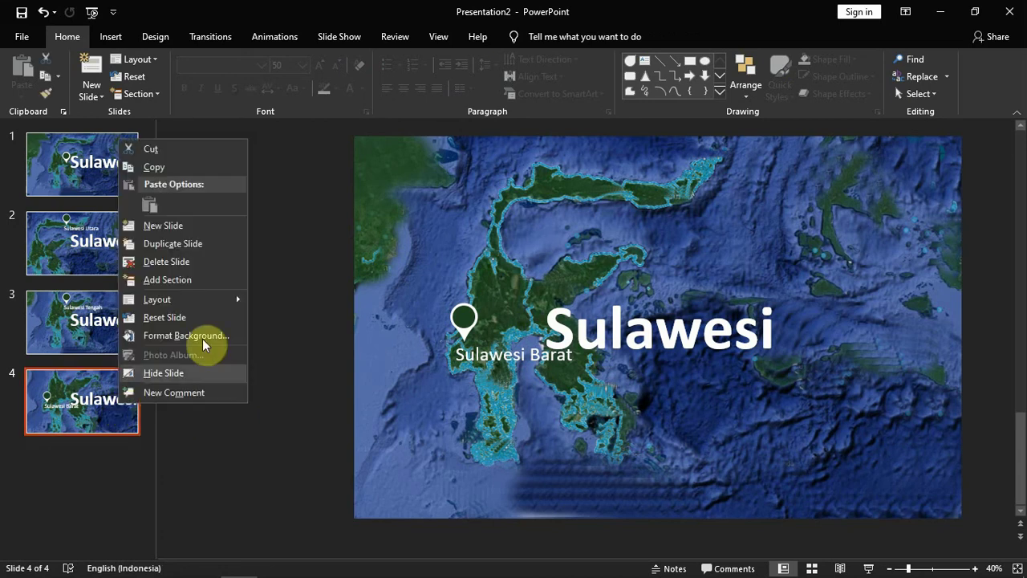
pyautogui.click(190, 244)
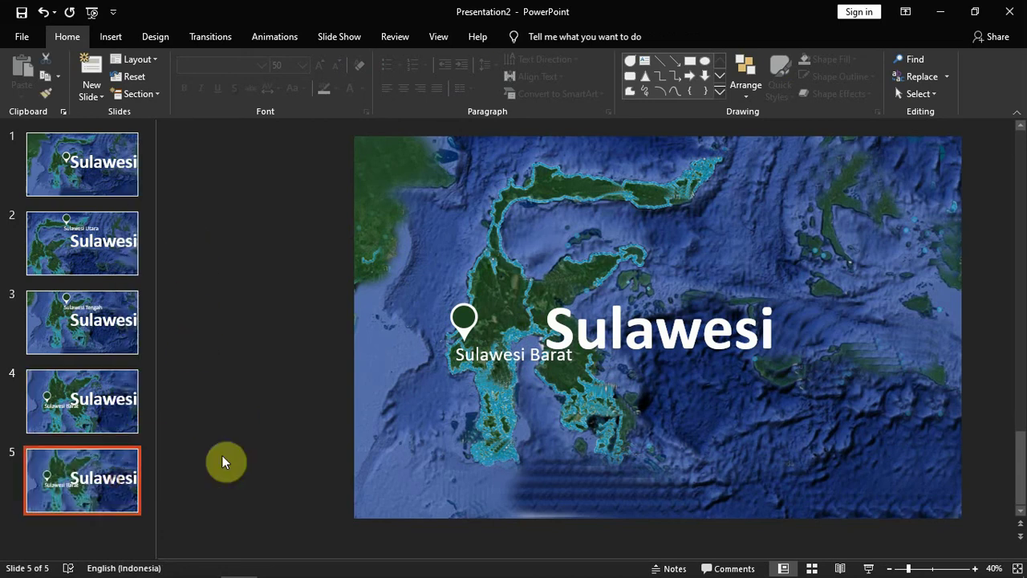
pyautogui.moveTo(323, 266); pyautogui.dragTo(641, 387)
pyautogui.moveTo(580, 360); pyautogui.dragTo(596, 433)
# Shrink the satellite map on slide 5 and adjust its position so the pin stays over southern Sulawesi.
pyautogui.click(717, 452)
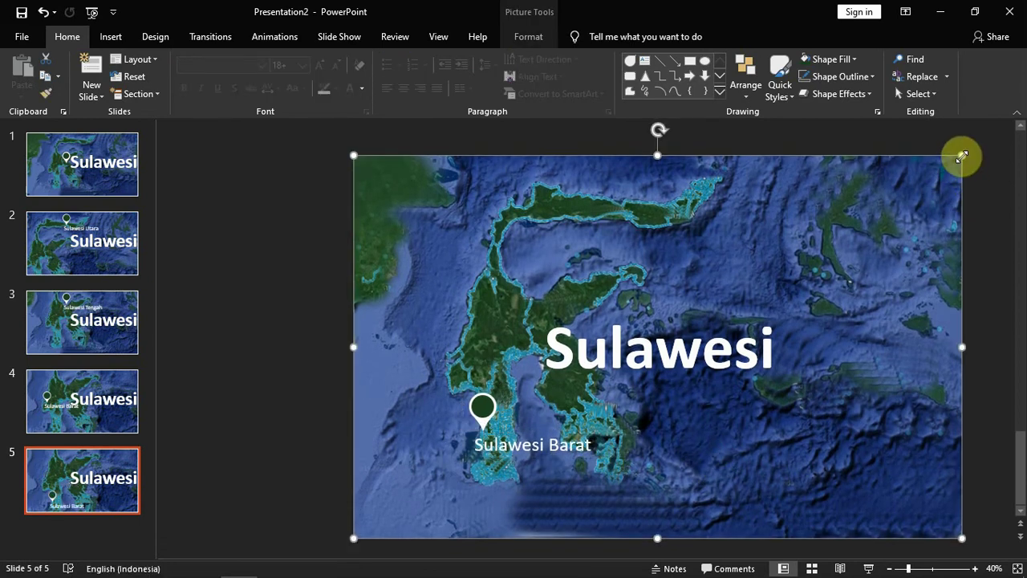
pyautogui.moveTo(962, 155); pyautogui.dragTo(816, 294)
pyautogui.hotkey('ctrl', 'z')
pyautogui.hotkey('ctrl', 'z')
pyautogui.hotkey('ctrl', 'z')
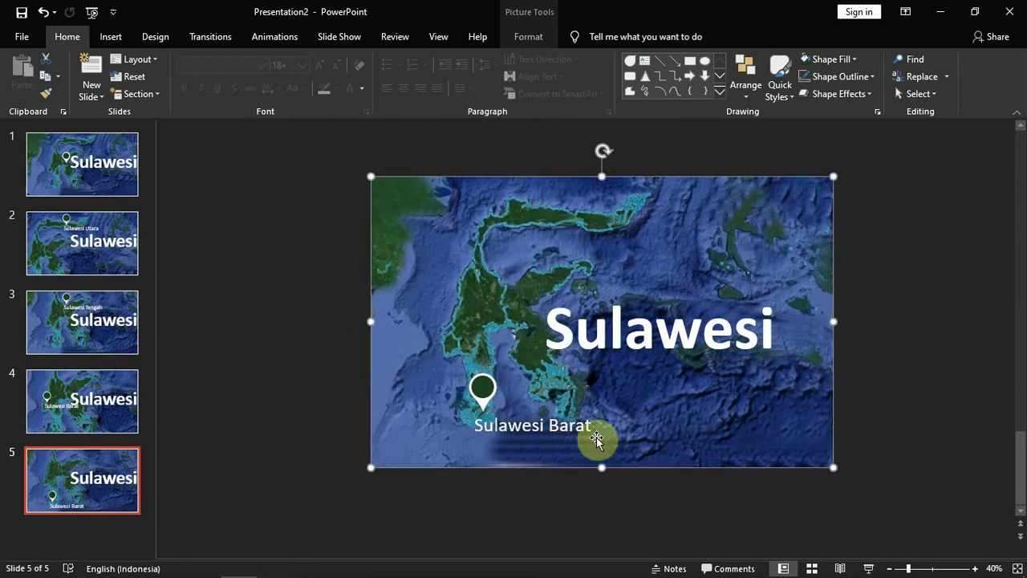
# Change the label under the pin on slide 5 to "Sulawesi Selatan".
pyautogui.doubleClick(565, 425)
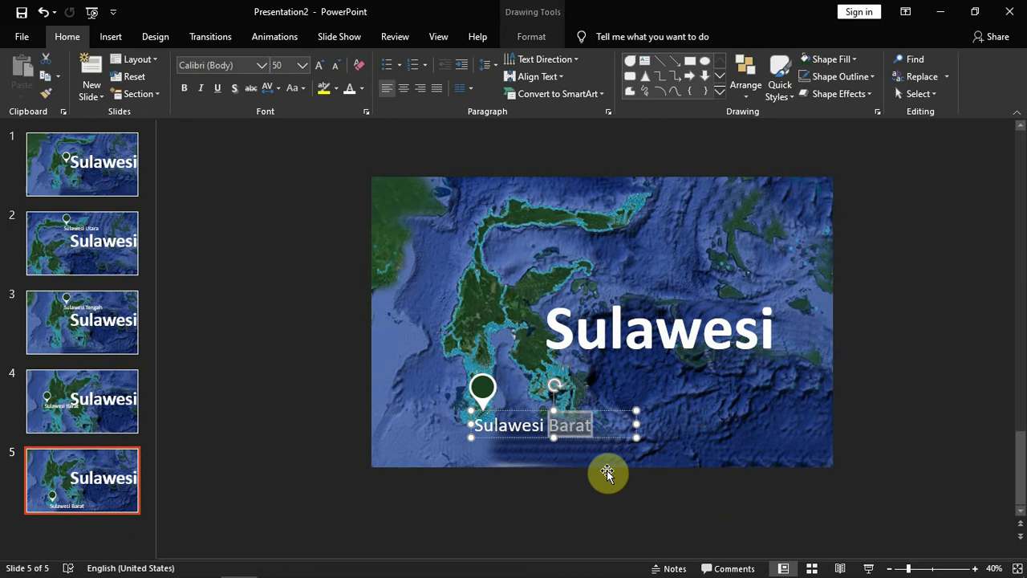
pyautogui.write('Selatan')
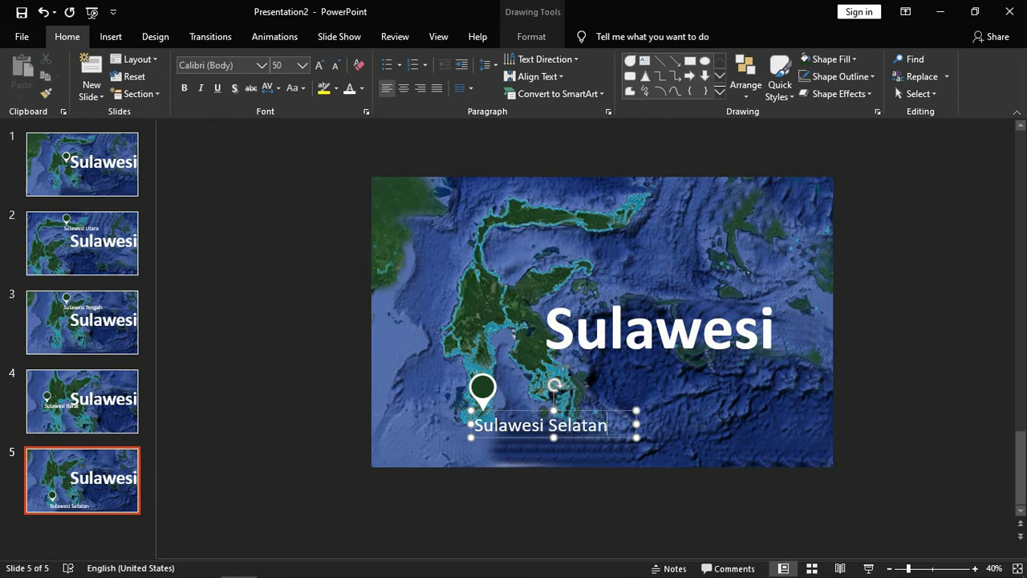
# Apply the Morph transition to all five slides.
pyautogui.click(104, 172)
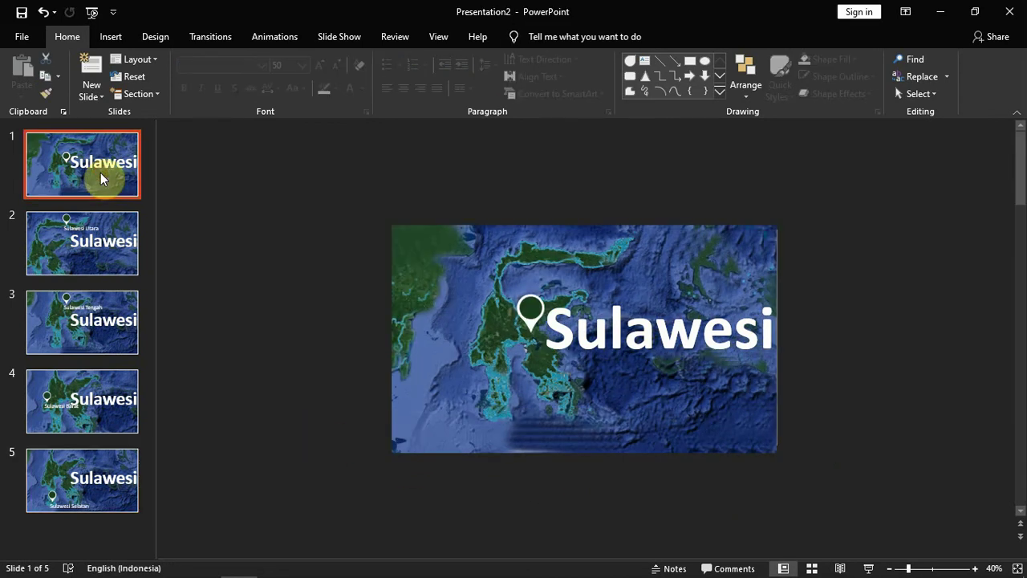
pyautogui.keyDown('shift'); pyautogui.click(108, 486); pyautogui.keyUp('shift')
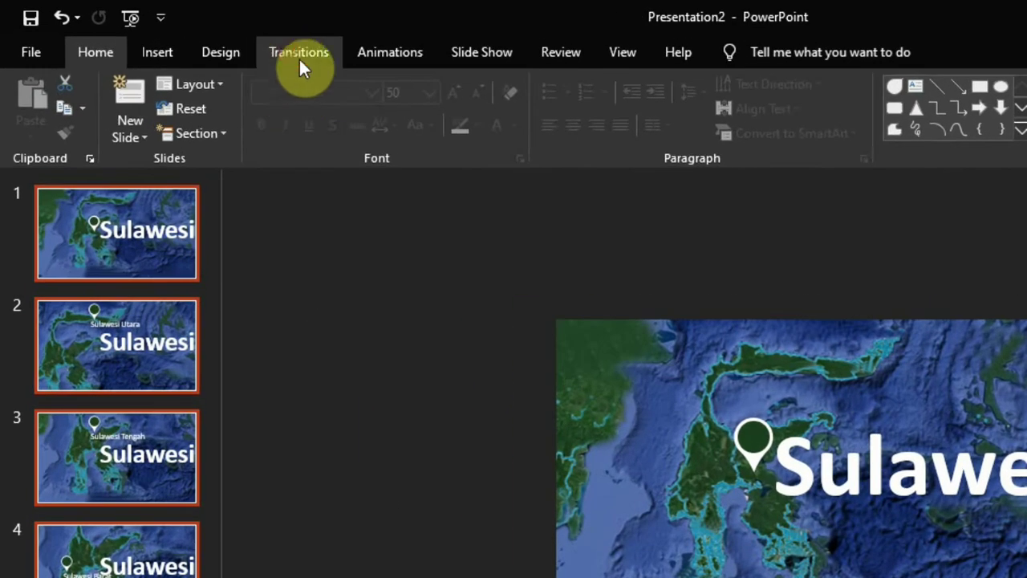
pyautogui.click(221, 40)
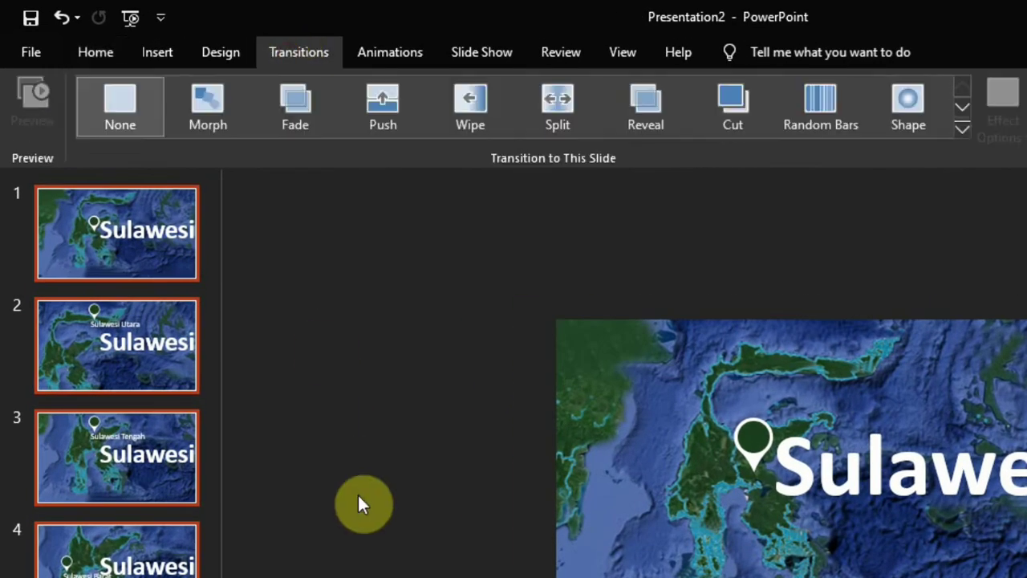
pyautogui.click(212, 112)
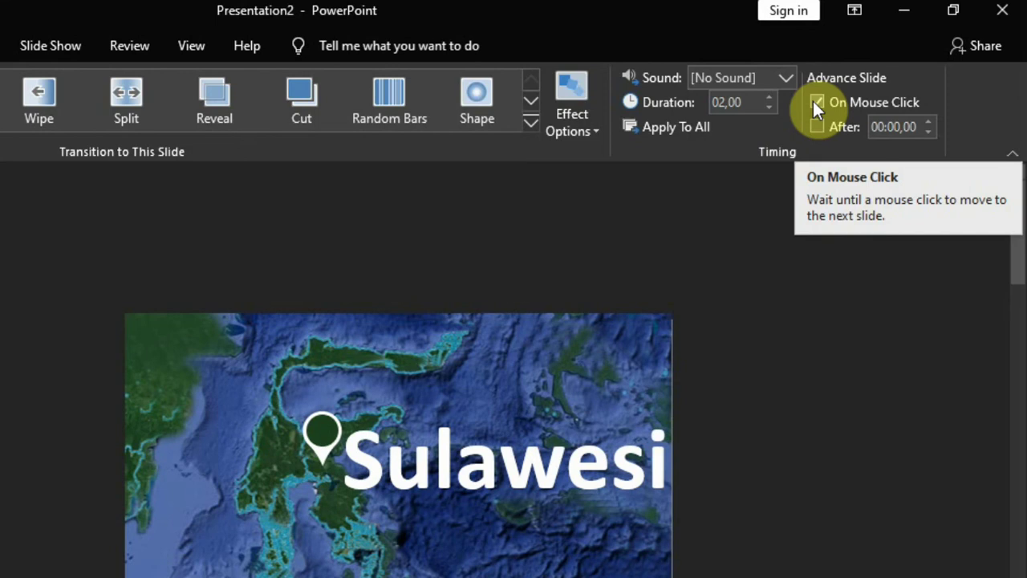
# Set all slides to advance automatically after 00:01,00 with On Mouse Click turned off, and start the slide show from slide 1.
pyautogui.click(814, 101)
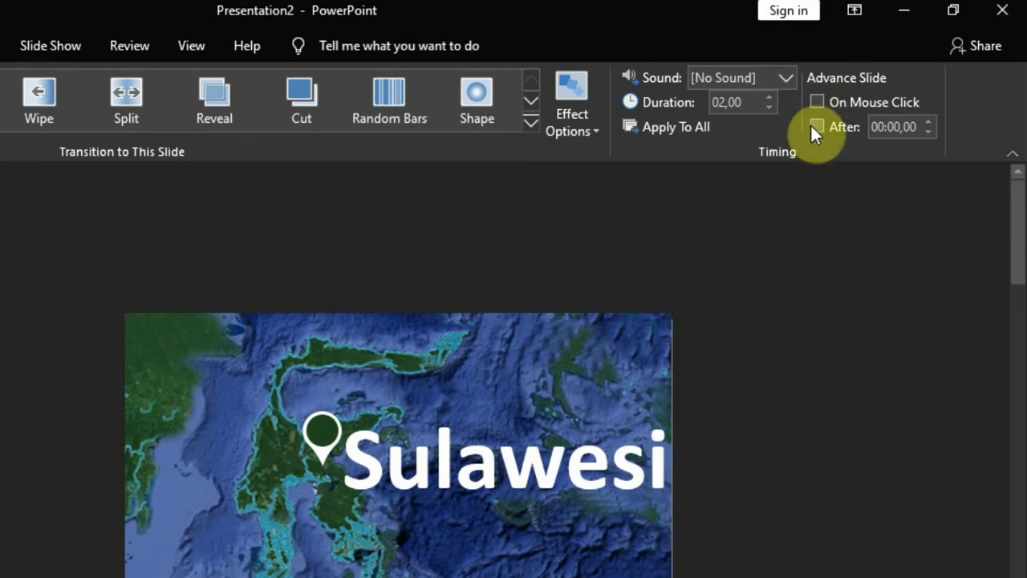
pyautogui.click(928, 121)
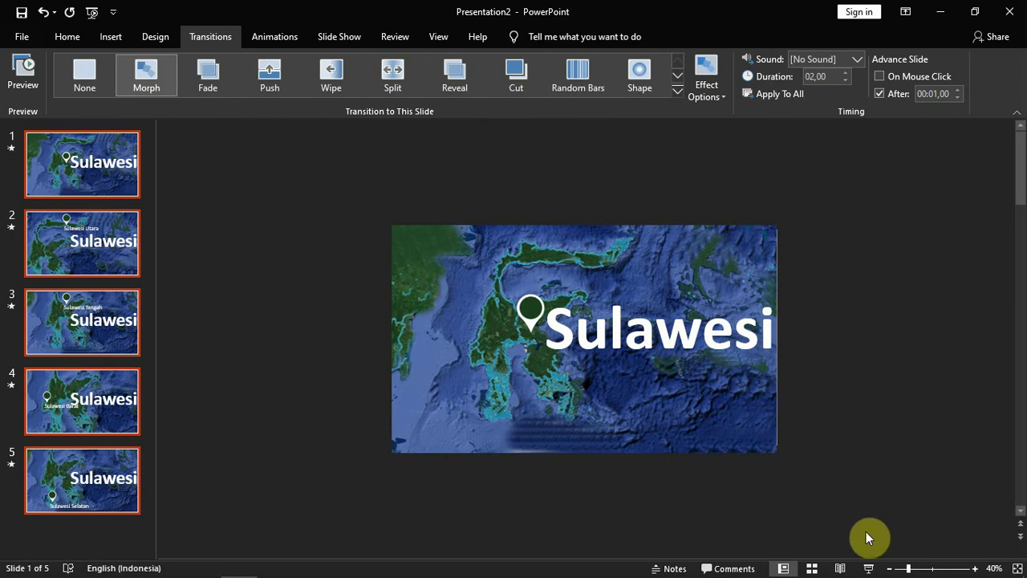
pyautogui.click(866, 570)
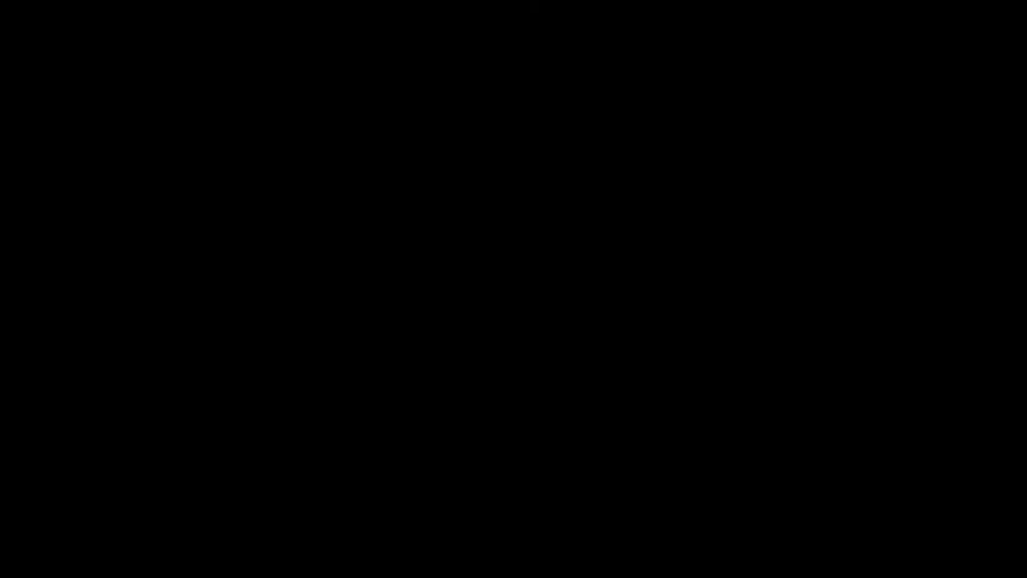